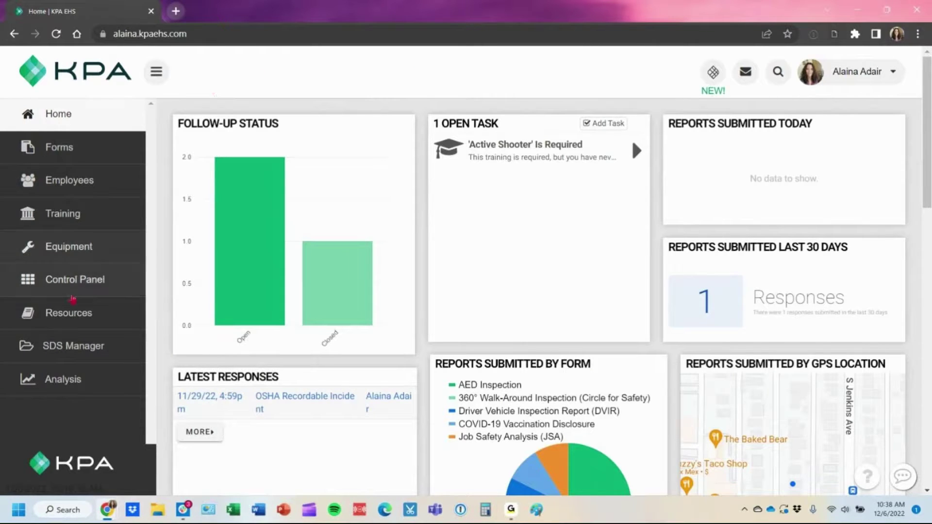
- Open the empty Workflow List from the Control Panel's Forms section, then switch to the Forms list
{"action": "left_click", "coordinate": [80, 293]}
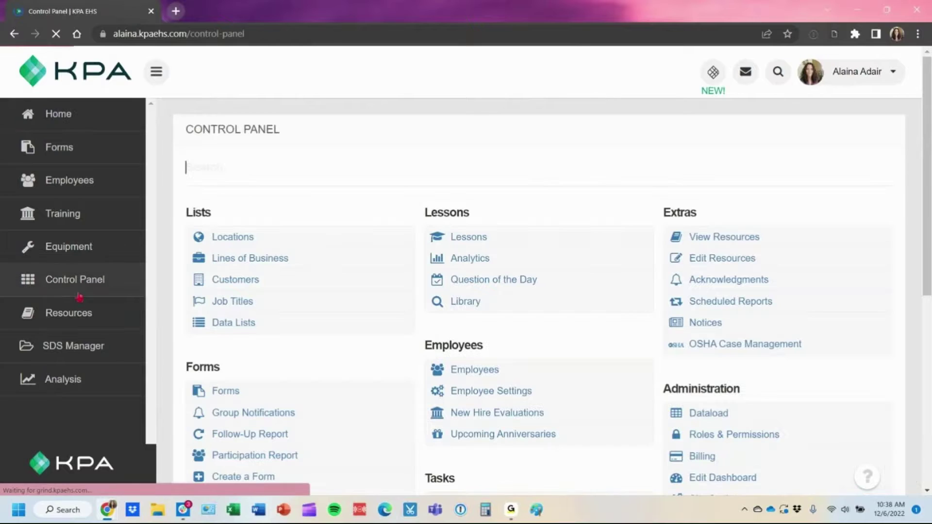
{"action": "double_click", "coordinate": [195, 363]}
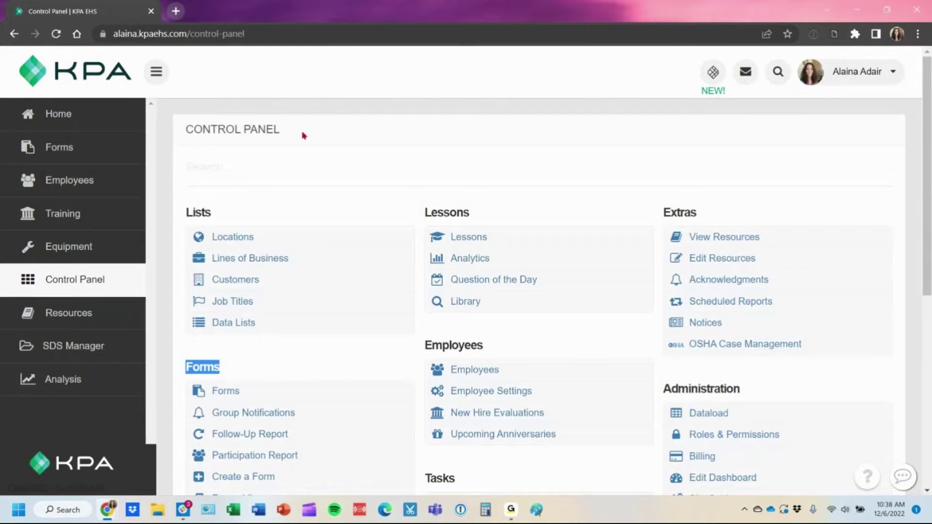
{"action": "scroll", "coordinate": [304, 135], "scroll_direction": "down", "scroll_amount": 3}
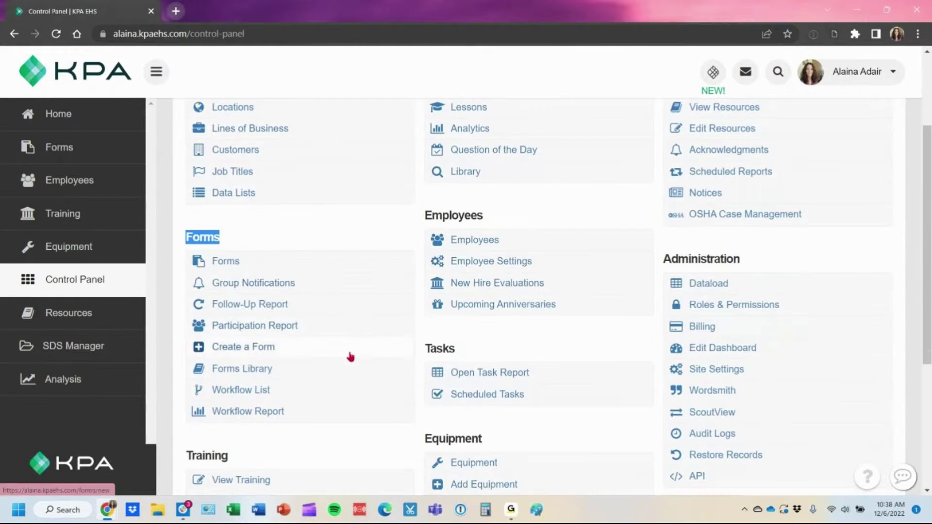
{"action": "left_click", "coordinate": [317, 391]}
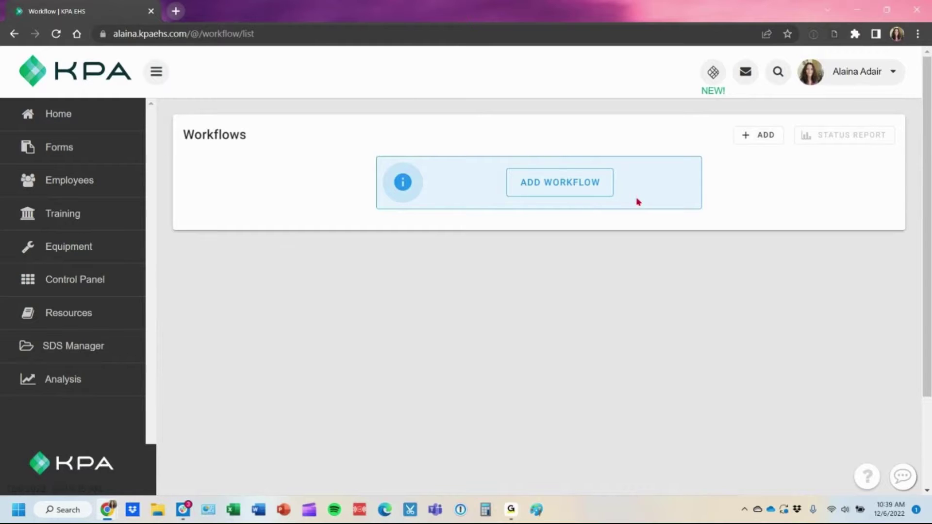
{"action": "left_click", "coordinate": [108, 151]}
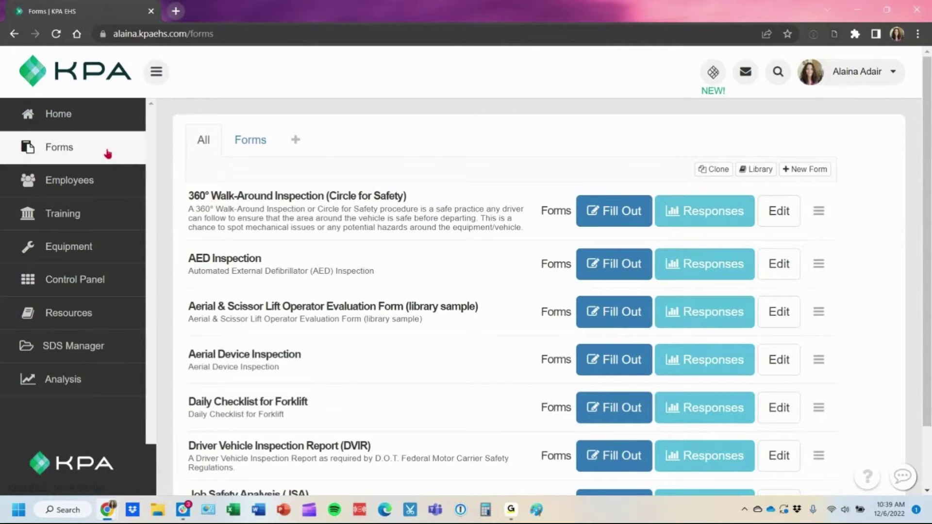
- Search the Forms Library for 'incident' and import the Incident Report - First Report of Incident form
{"action": "left_click", "coordinate": [768, 171]}
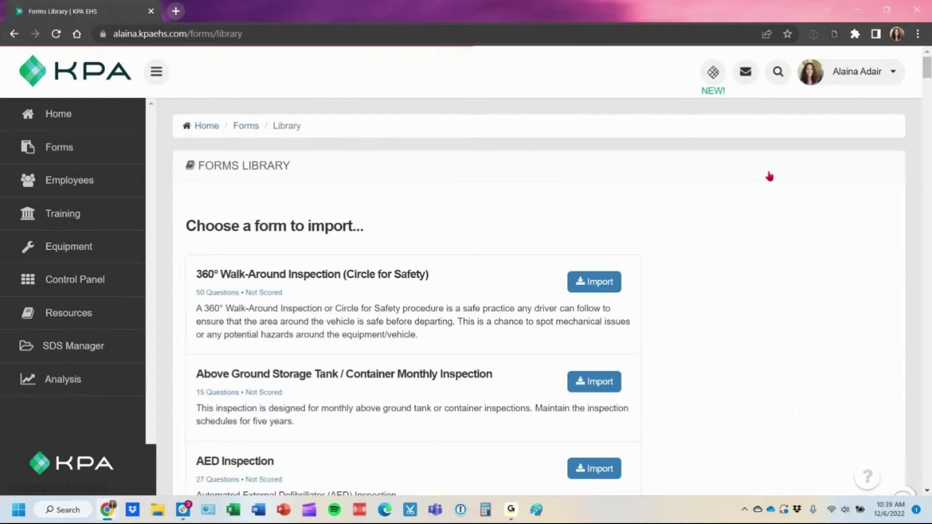
{"action": "scroll", "coordinate": [730, 211], "scroll_direction": "down", "scroll_amount": 9}
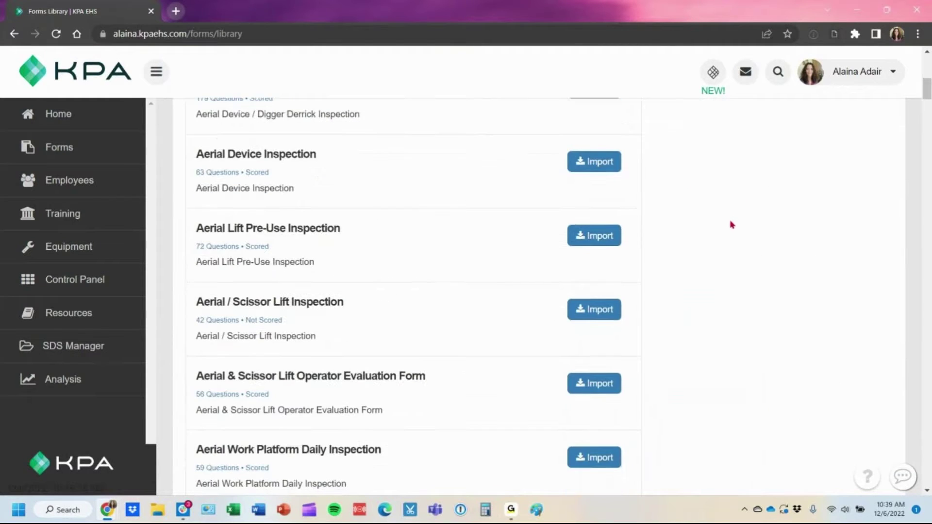
{"action": "key", "text": "ctrl+f"}
{"action": "type", "text": "inc"}
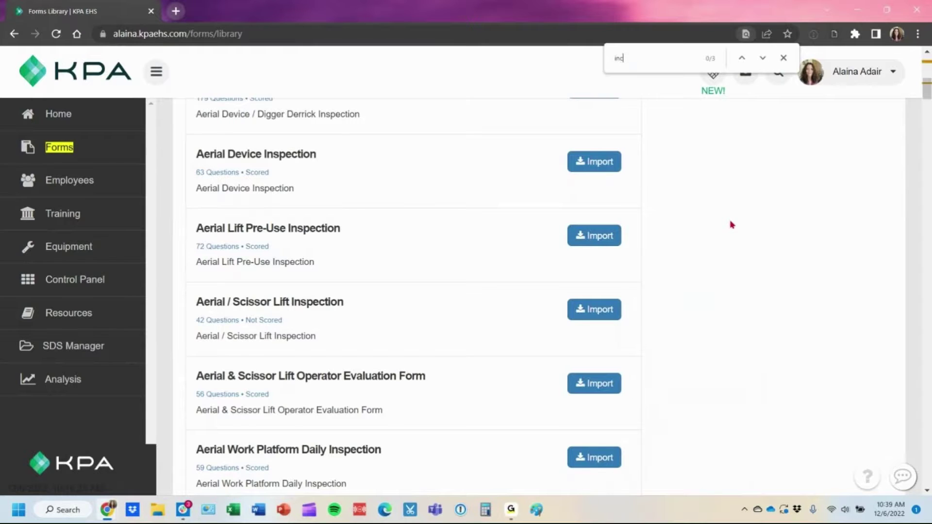
{"action": "type", "text": "ident"}
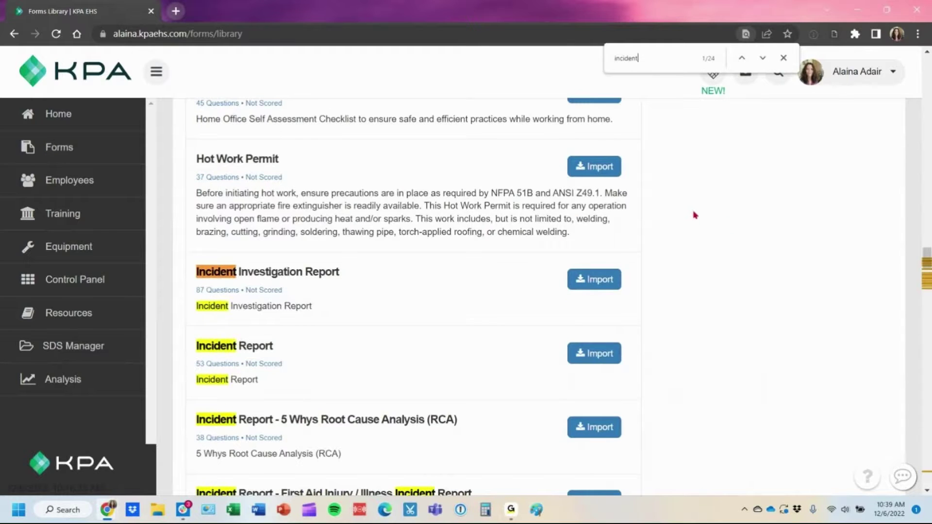
{"action": "scroll", "coordinate": [695, 223], "scroll_direction": "down", "scroll_amount": 2}
{"action": "scroll", "coordinate": [695, 223], "scroll_direction": "down", "scroll_amount": 1}
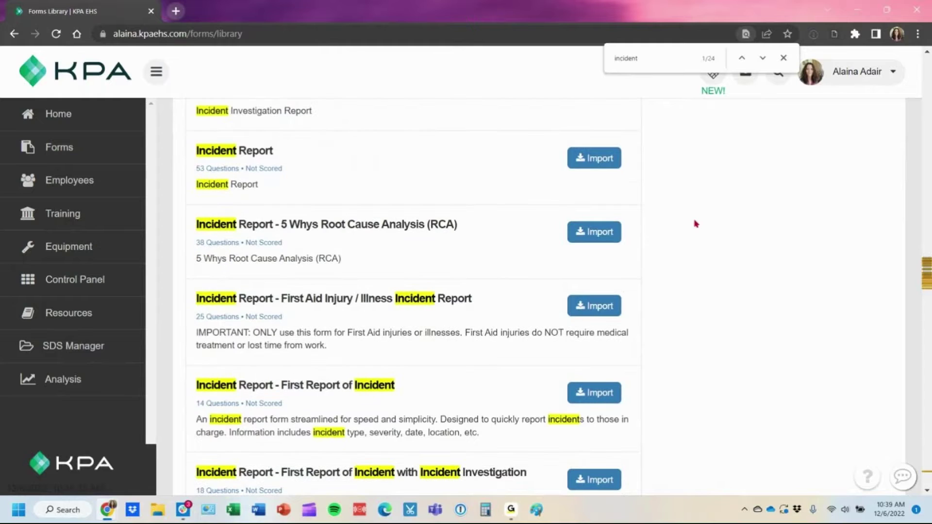
{"action": "left_click", "coordinate": [610, 395]}
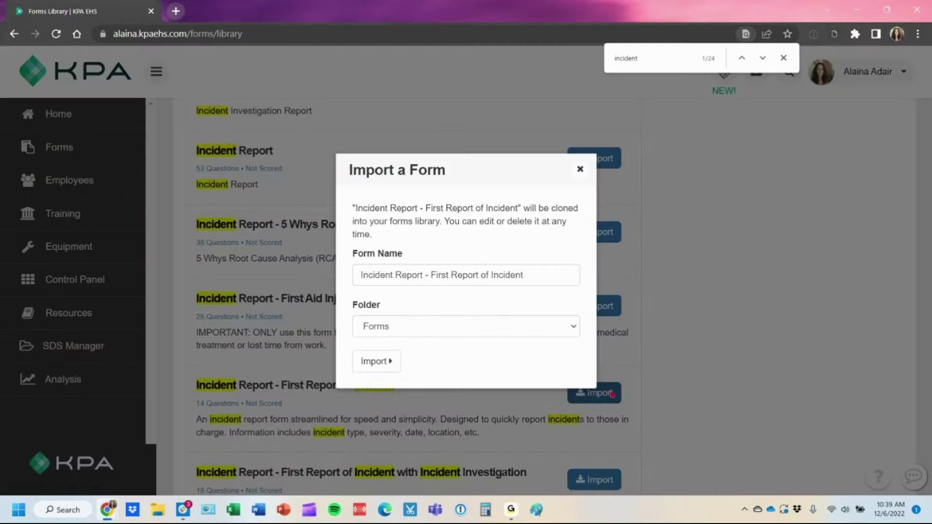
{"action": "left_click", "coordinate": [383, 360]}
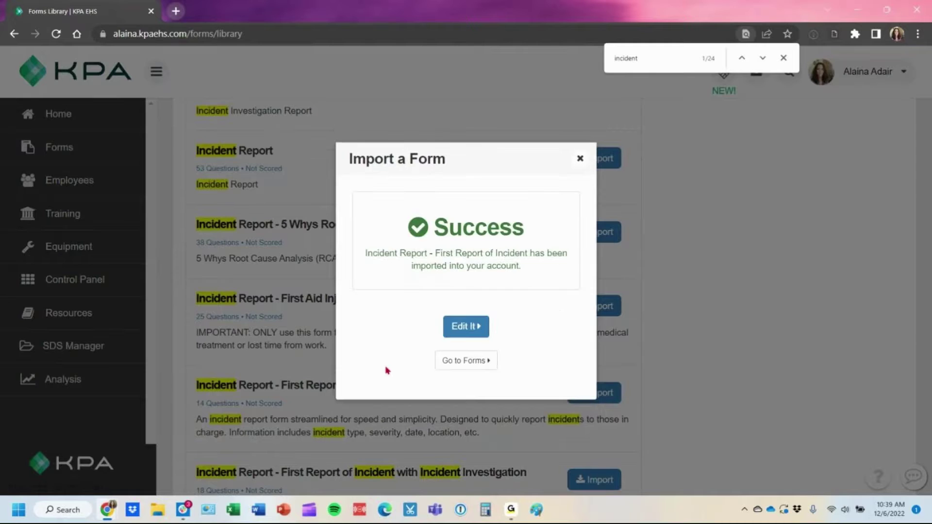
{"action": "left_click", "coordinate": [580, 160]}
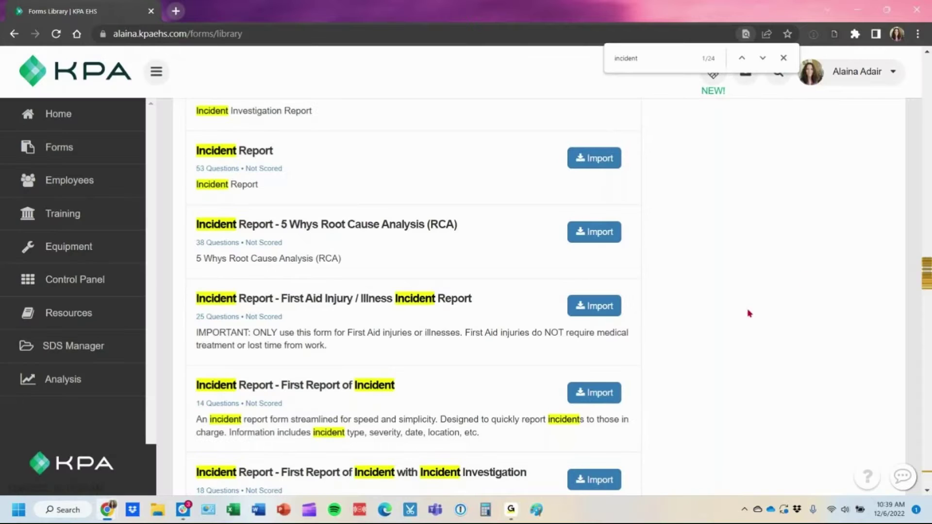
- Import the Incident Investigation Report form, clear the search and return to the Forms list
{"action": "scroll", "coordinate": [748, 314], "scroll_direction": "up", "scroll_amount": 2}
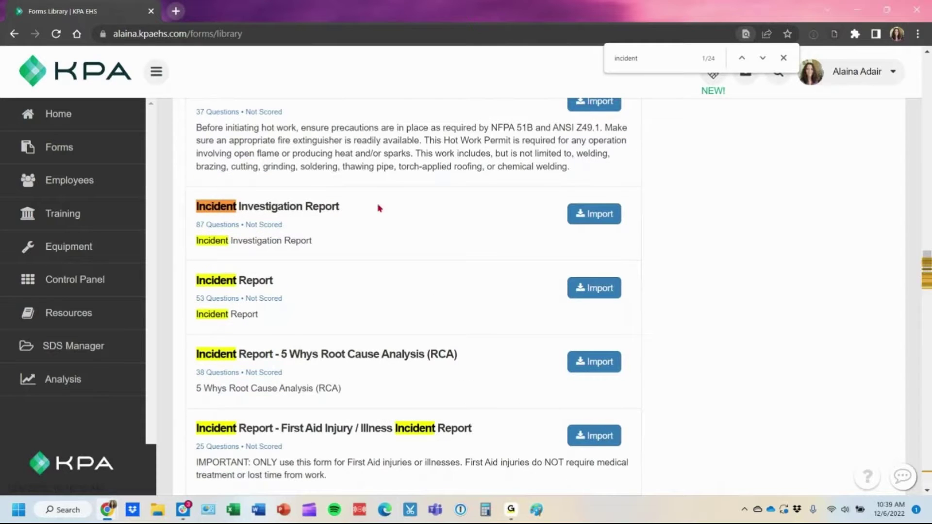
{"action": "left_click", "coordinate": [588, 220]}
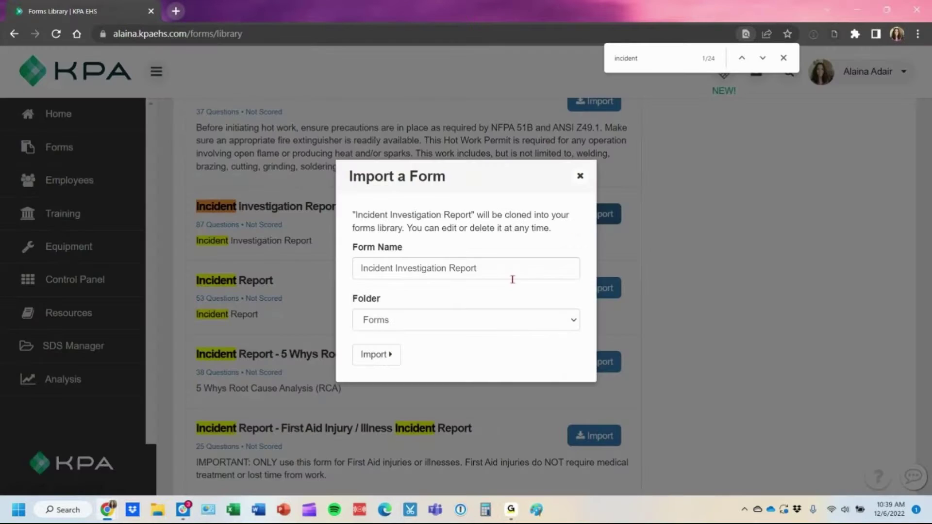
{"action": "left_click", "coordinate": [376, 357]}
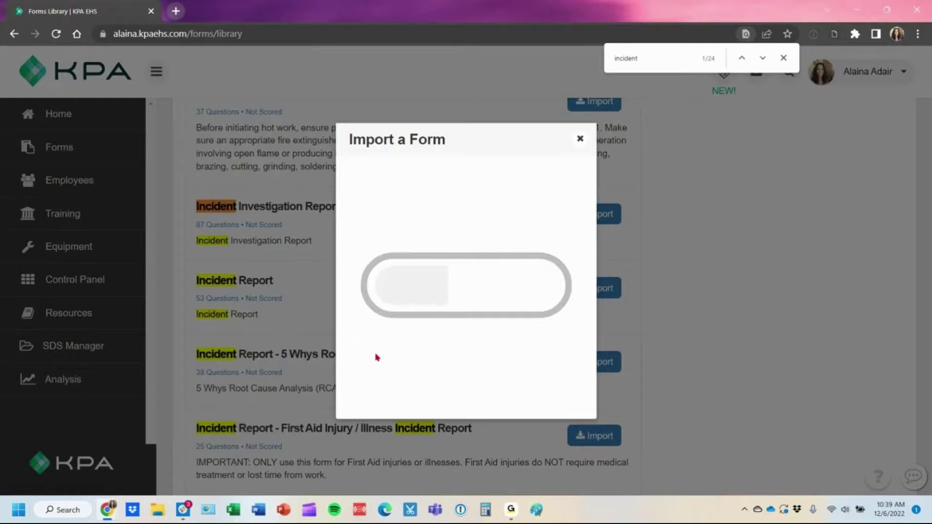
{"action": "left_click", "coordinate": [584, 168]}
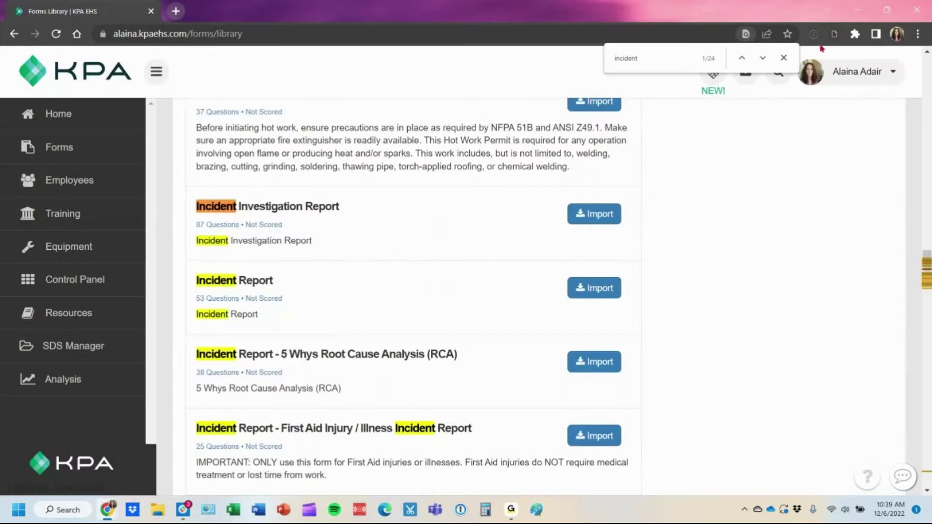
{"action": "left_click", "coordinate": [783, 58]}
{"action": "left_click", "coordinate": [55, 149]}
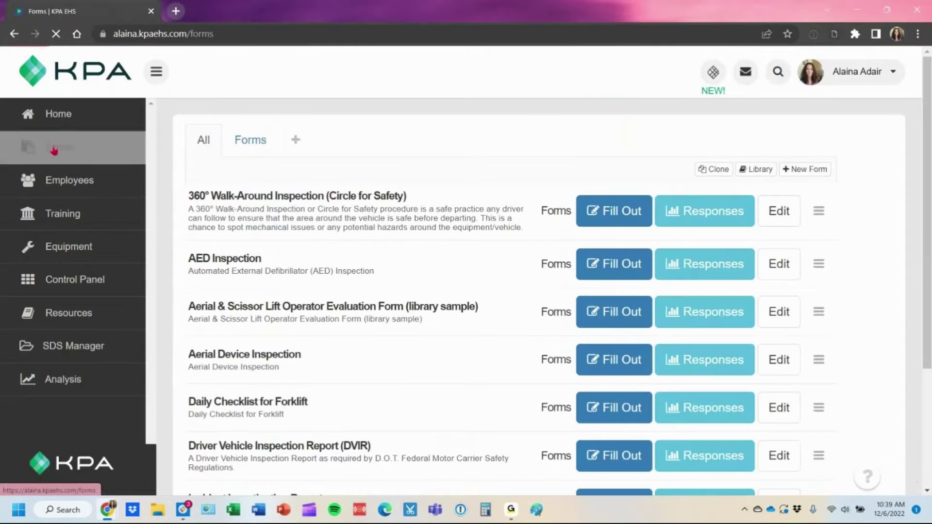
- Verify both incident forms appear in the Forms list, then reopen the empty Workflow List
{"action": "scroll", "coordinate": [443, 319], "scroll_direction": "down", "scroll_amount": 3}
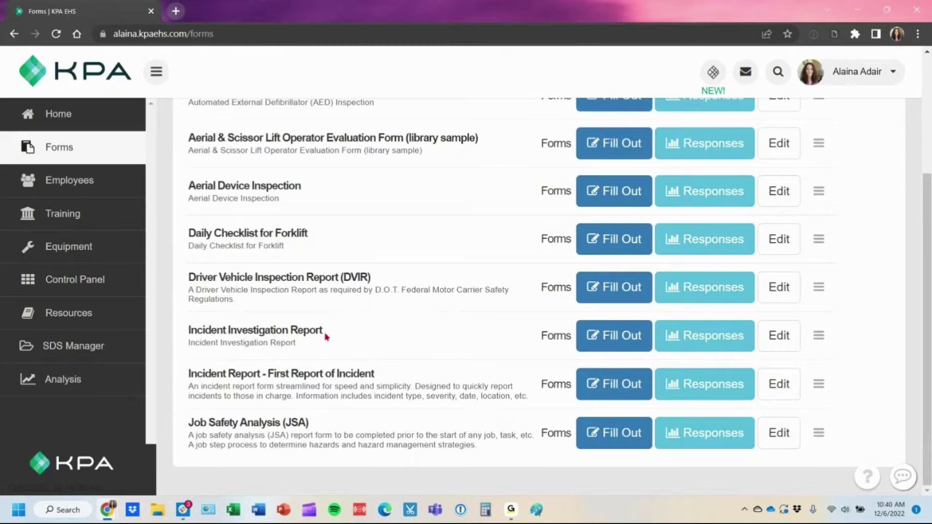
{"action": "left_click", "coordinate": [30, 281]}
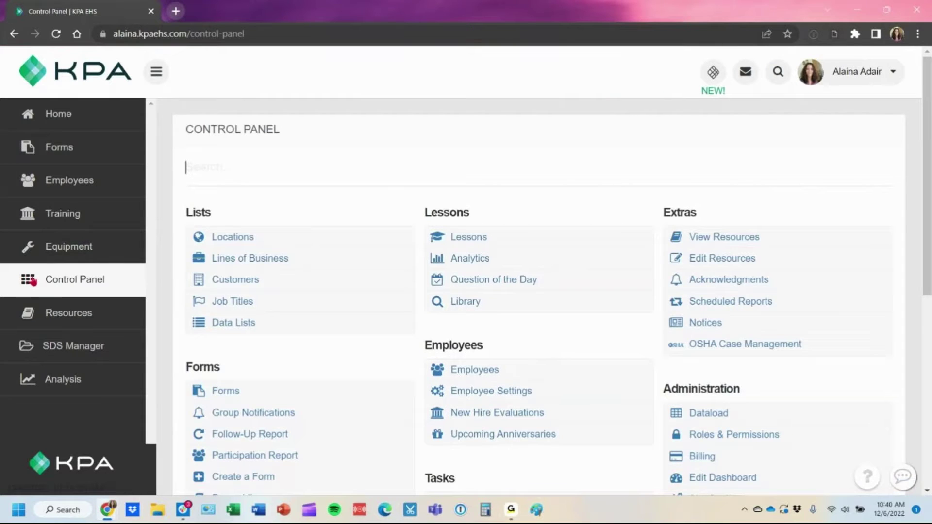
{"action": "scroll", "coordinate": [282, 407], "scroll_direction": "down", "scroll_amount": 3}
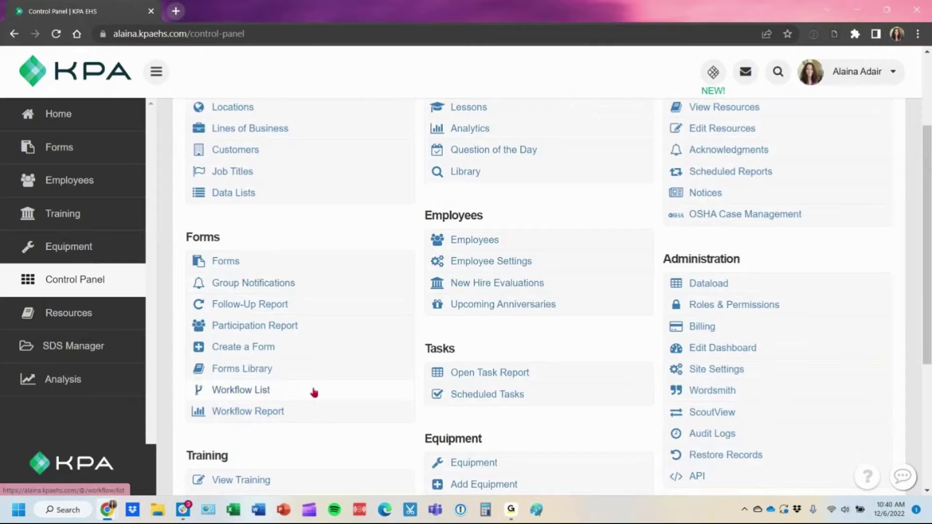
{"action": "left_click", "coordinate": [314, 390]}
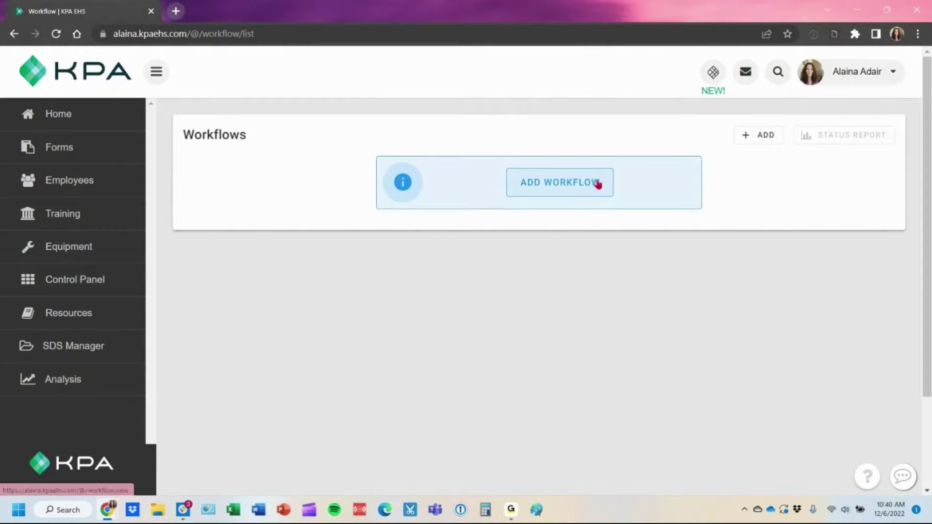
- Create a new workflow named 'Incident Investigation'
{"action": "left_click", "coordinate": [776, 141]}
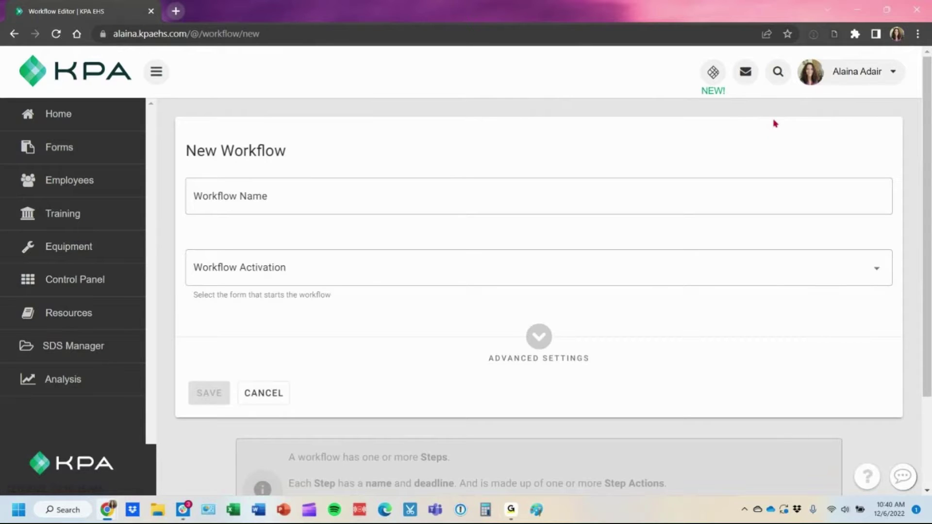
{"action": "left_click", "coordinate": [590, 203]}
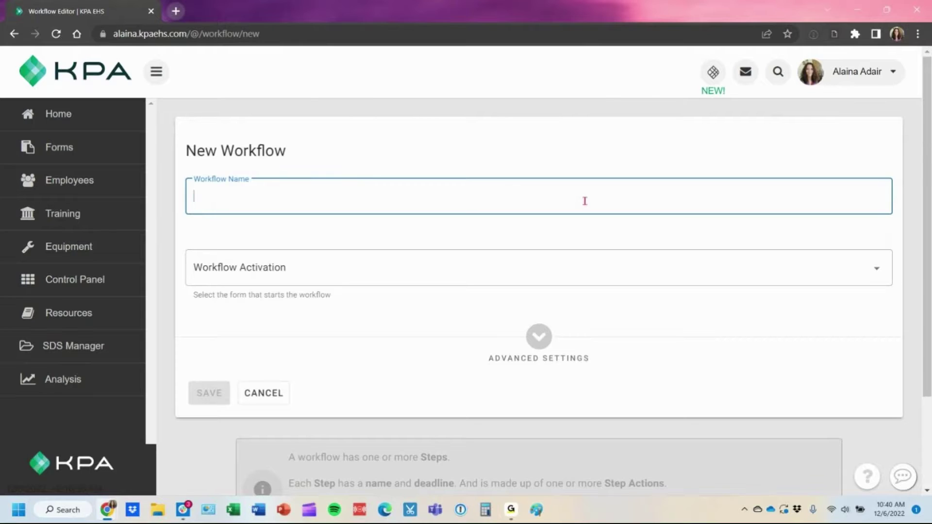
{"action": "type", "text": "Incident Investigation"}
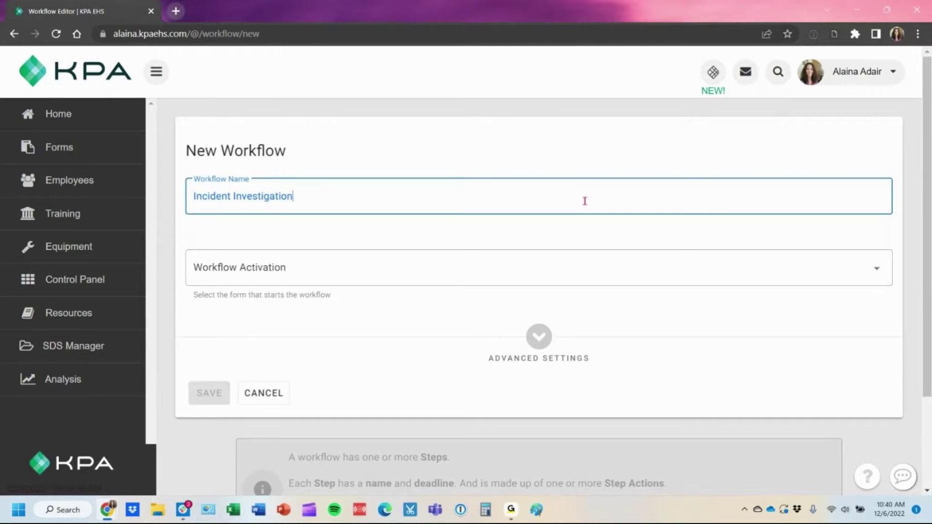
- Set the Workflow Activation form to Incident Report - First Report of Incident
{"action": "left_click", "coordinate": [407, 259]}
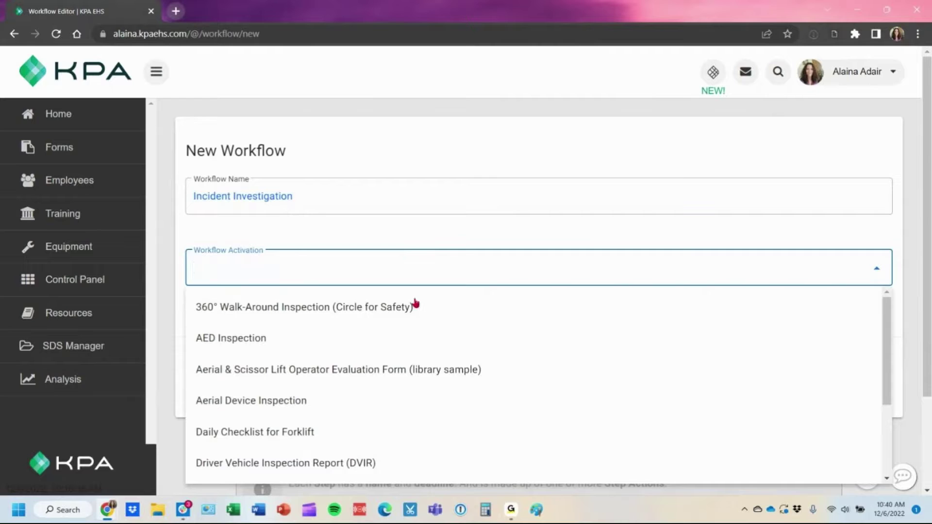
{"action": "scroll", "coordinate": [445, 382], "scroll_direction": "down", "scroll_amount": 3}
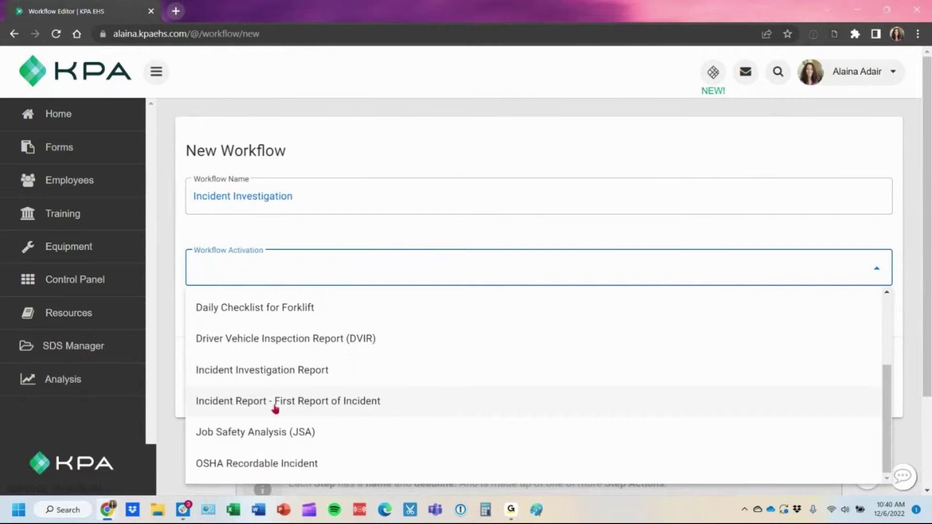
{"action": "left_click", "coordinate": [386, 406]}
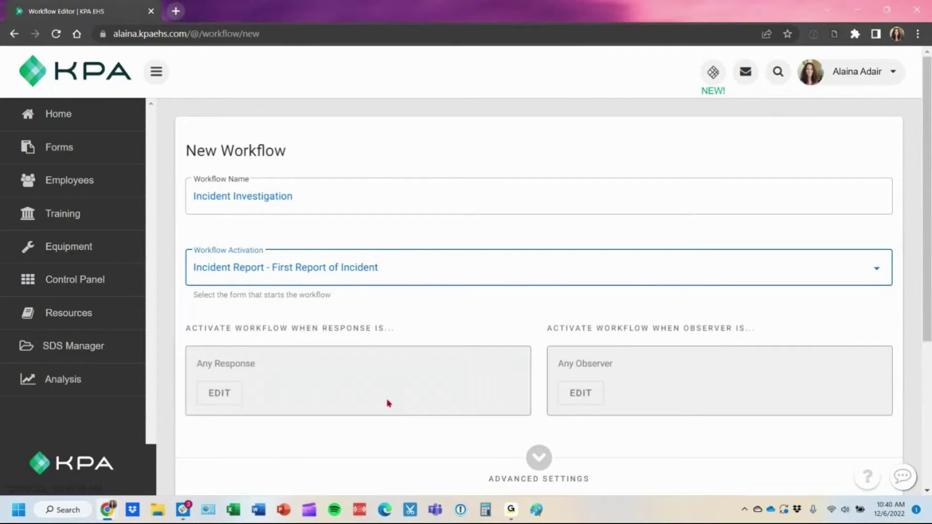
{"action": "scroll", "coordinate": [388, 401], "scroll_direction": "down", "scroll_amount": 2}
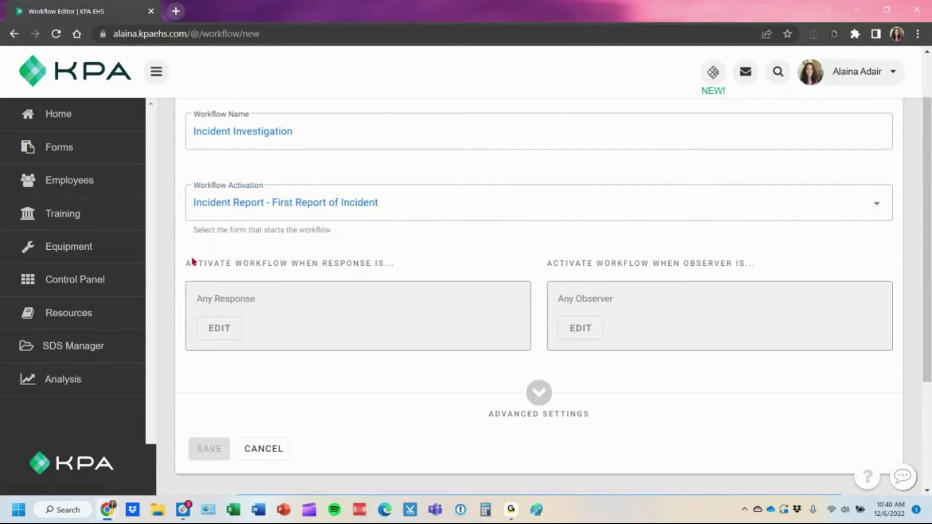
{"action": "left_click_drag", "start_coordinate": [193, 262], "coordinate": [388, 264]}
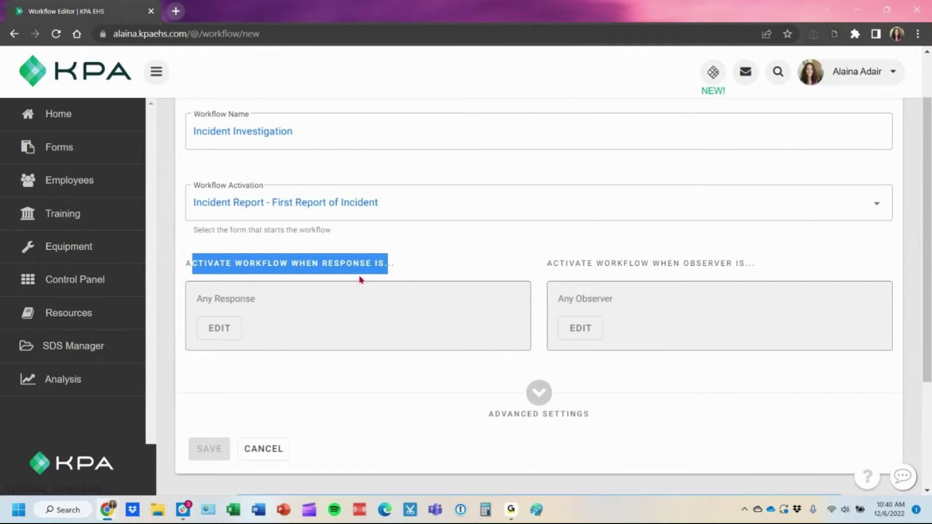
{"action": "left_click", "coordinate": [460, 298]}
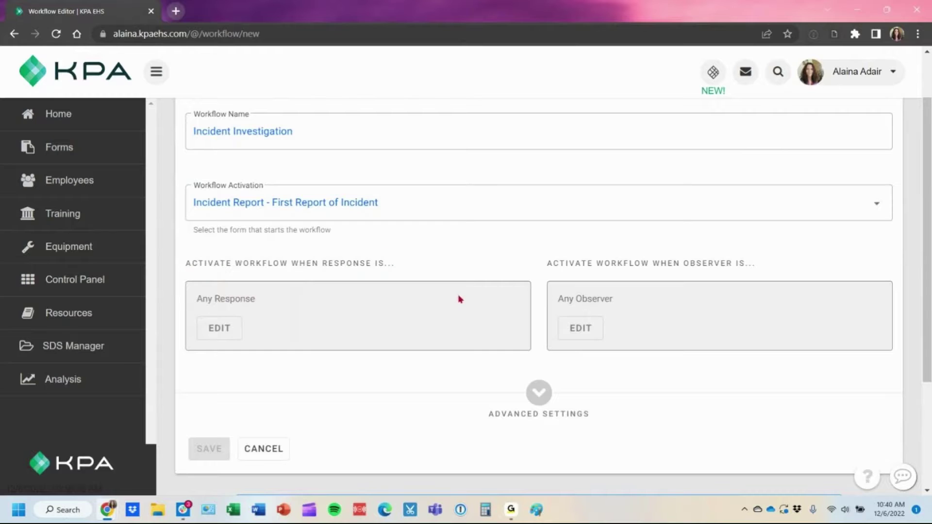
- Add a Severity Level response condition triggering on High and Life Threatening, and save it
{"action": "left_click", "coordinate": [221, 332]}
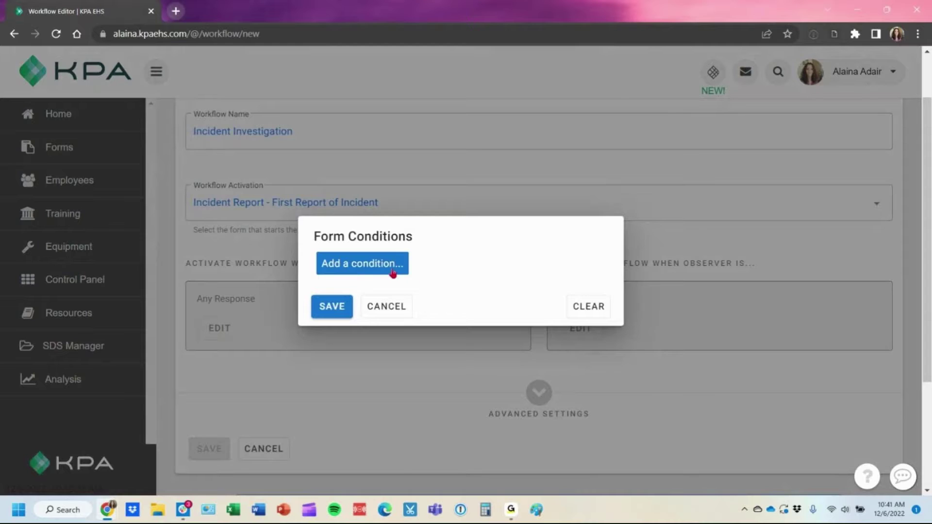
{"action": "left_click", "coordinate": [393, 270]}
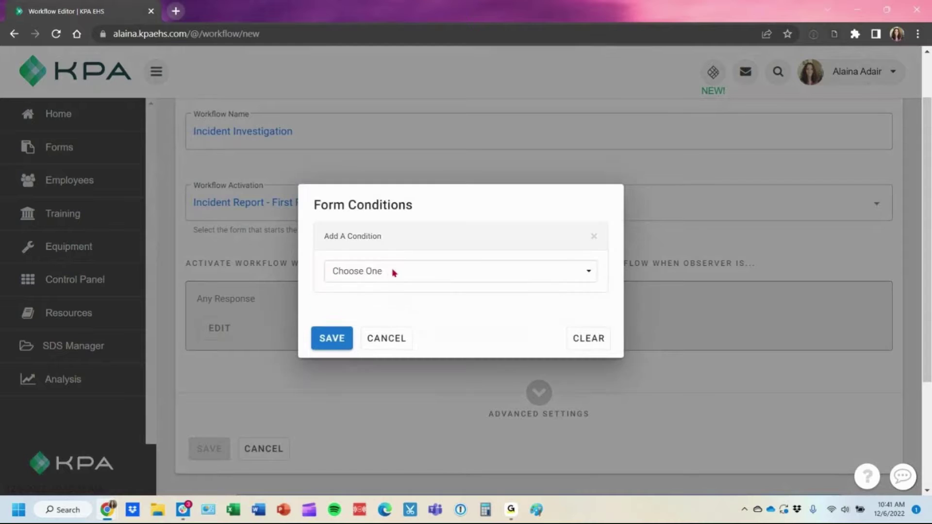
{"action": "left_click", "coordinate": [394, 272]}
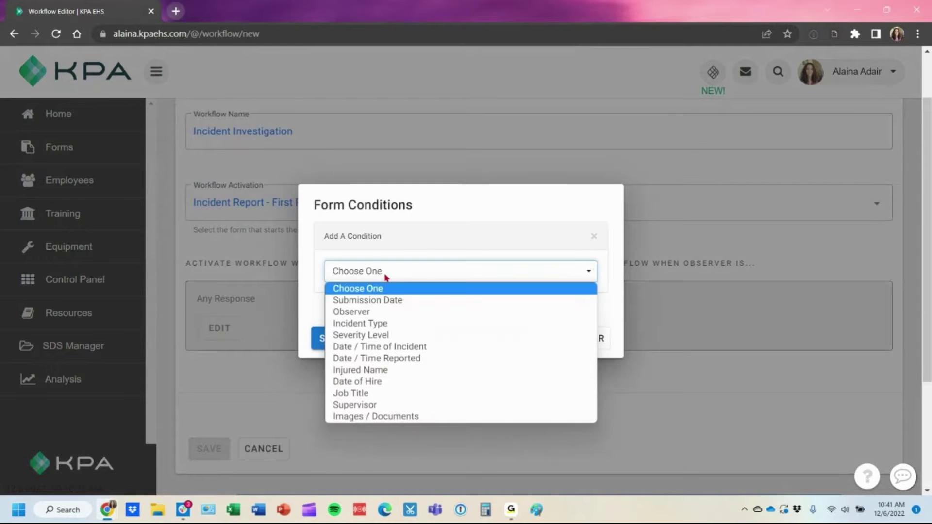
{"action": "left_click", "coordinate": [397, 340]}
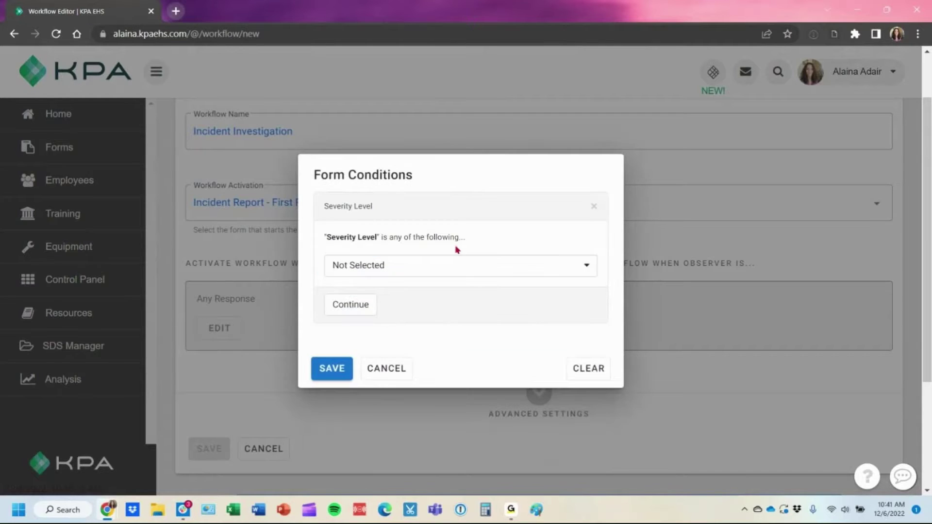
{"action": "left_click", "coordinate": [444, 270]}
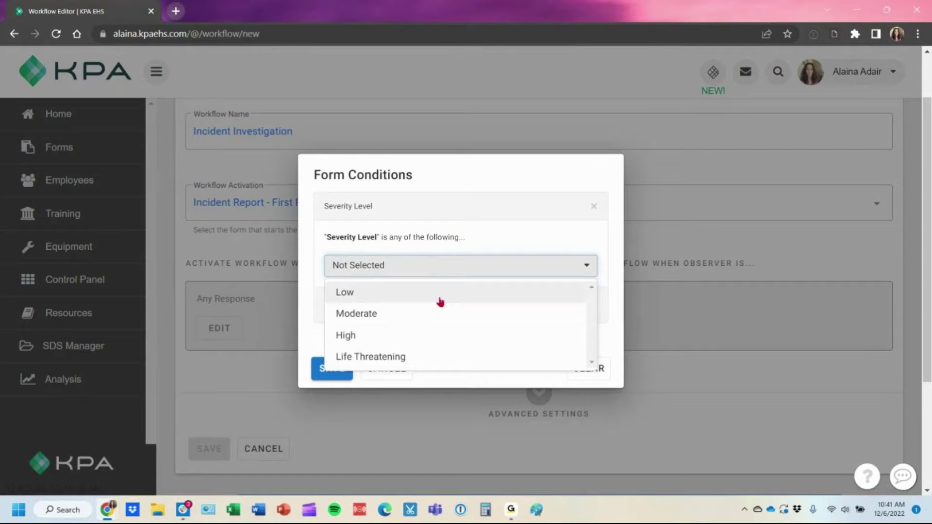
{"action": "left_click", "coordinate": [423, 334]}
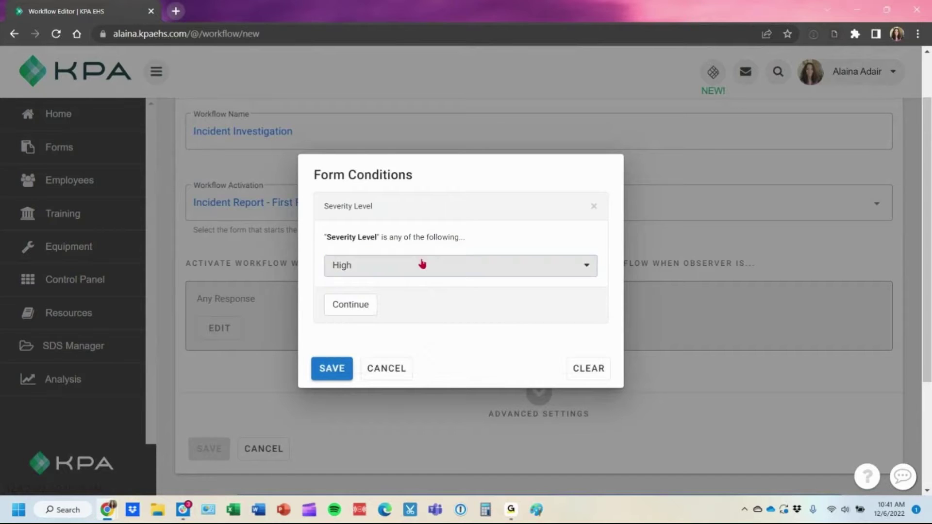
{"action": "left_click", "coordinate": [422, 265]}
{"action": "left_click", "coordinate": [418, 364]}
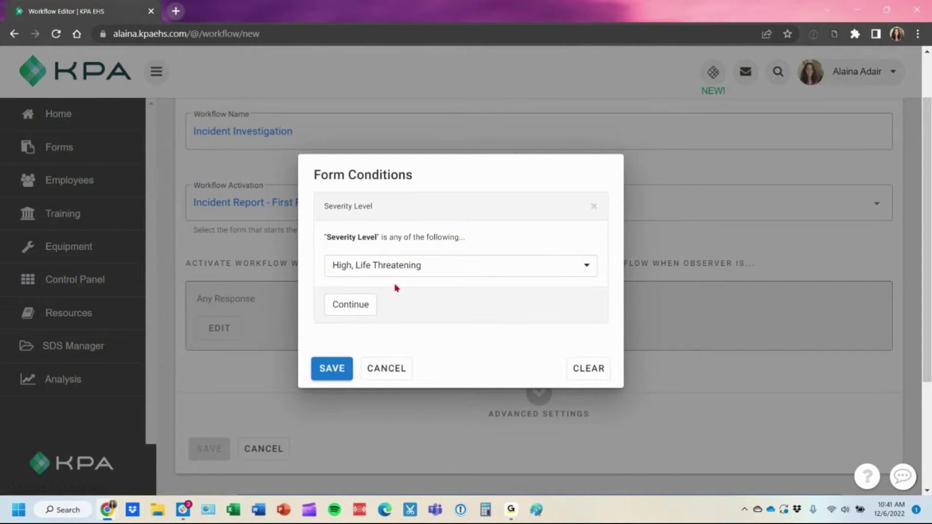
{"action": "left_click", "coordinate": [364, 306]}
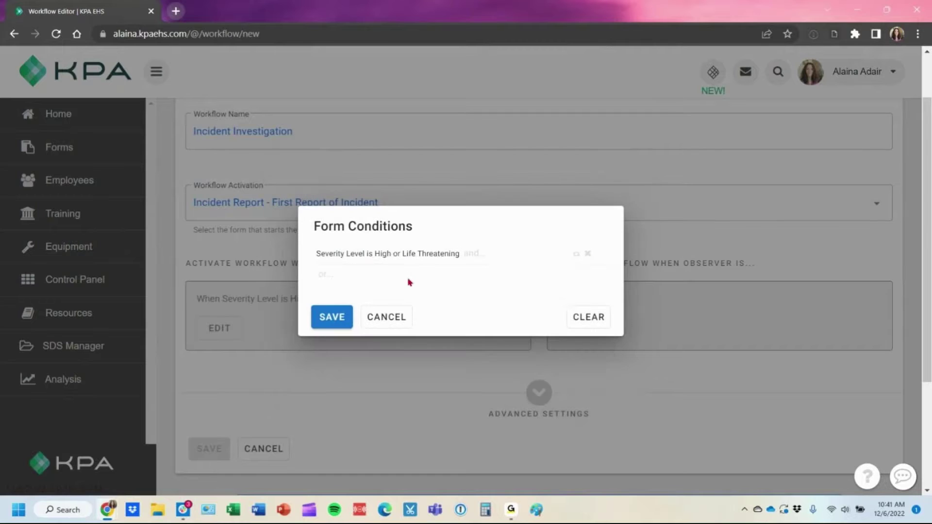
{"action": "left_click", "coordinate": [329, 322]}
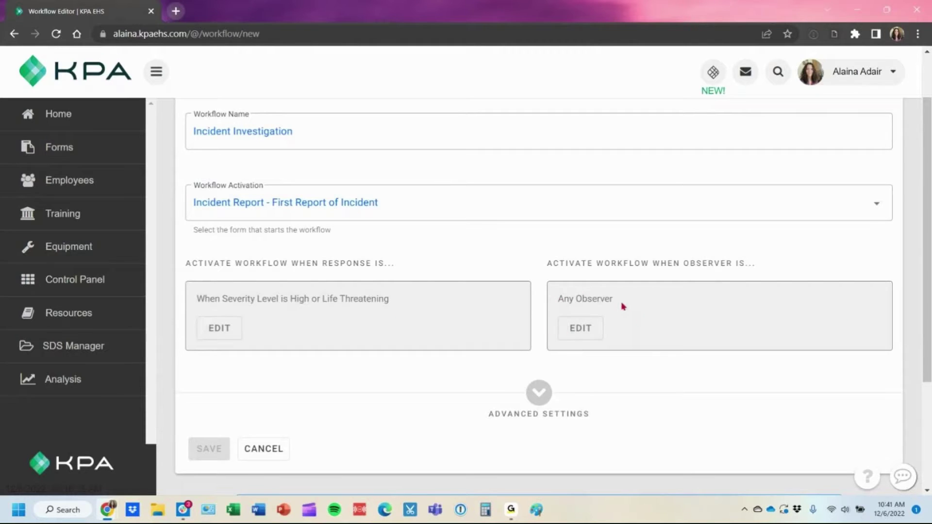
- Delete the Severity Level condition so the workflow runs For All Responses
{"action": "double_click", "coordinate": [596, 298]}
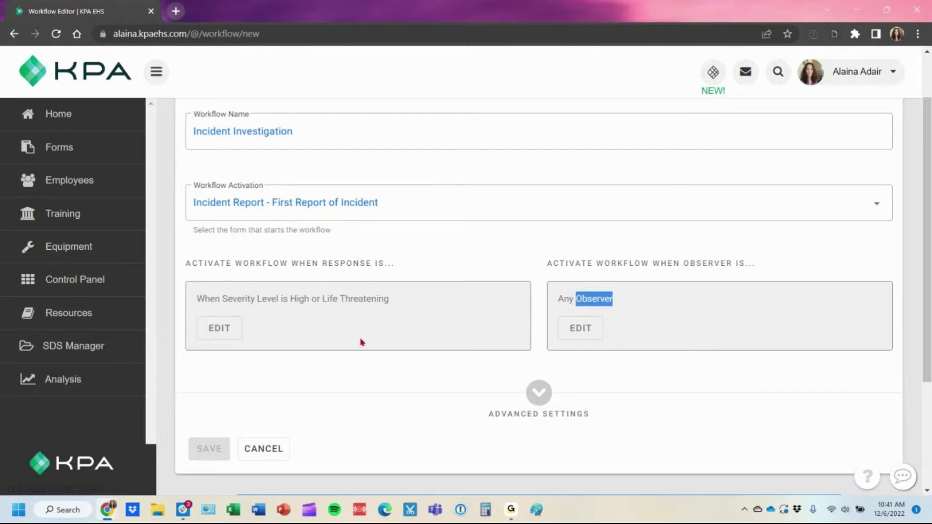
{"action": "left_click", "coordinate": [219, 328]}
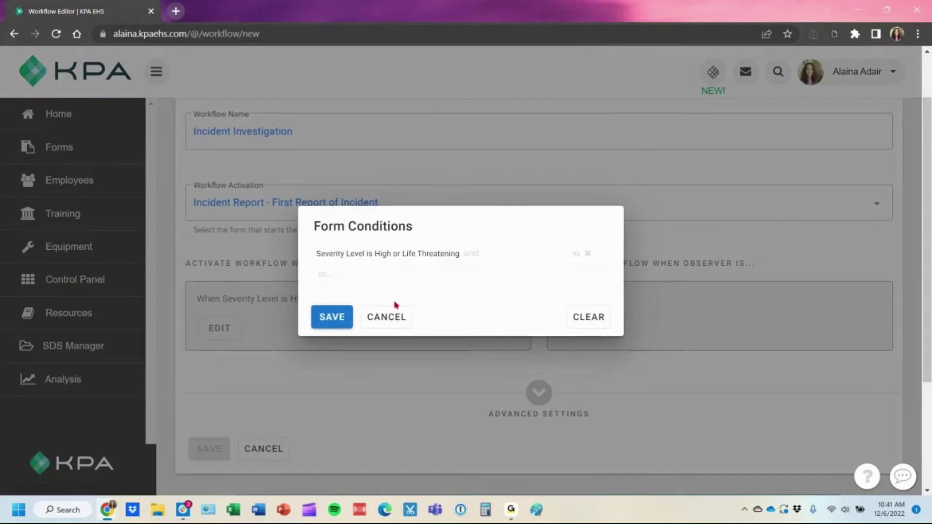
{"action": "left_click", "coordinate": [587, 253]}
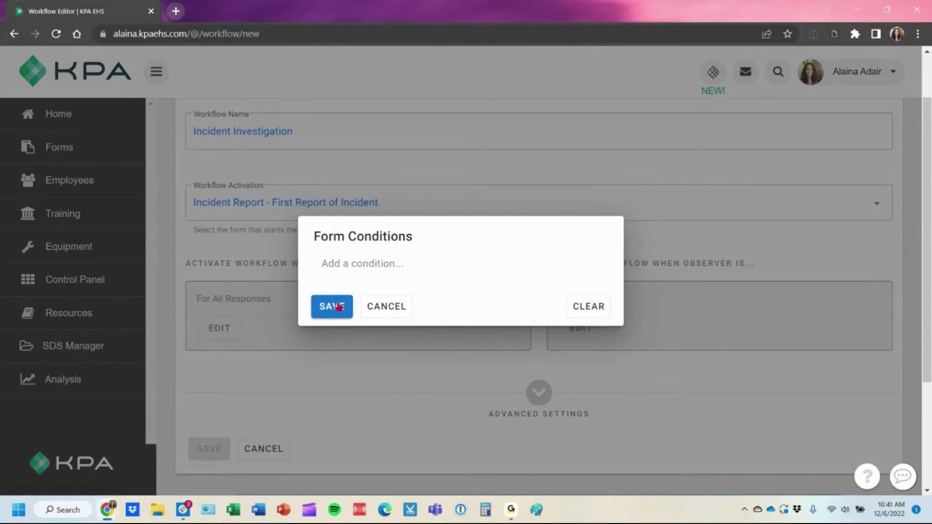
{"action": "left_click", "coordinate": [331, 316]}
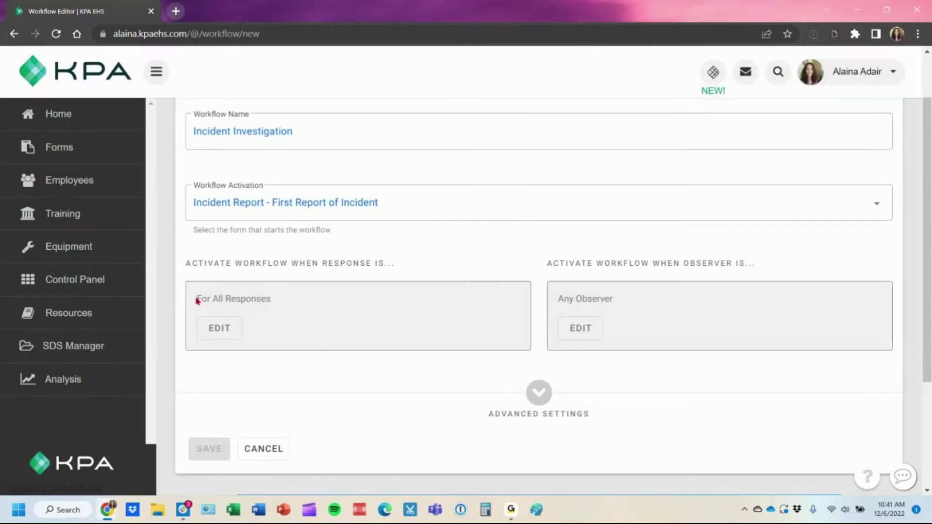
{"action": "left_click_drag", "start_coordinate": [196, 301], "coordinate": [308, 299]}
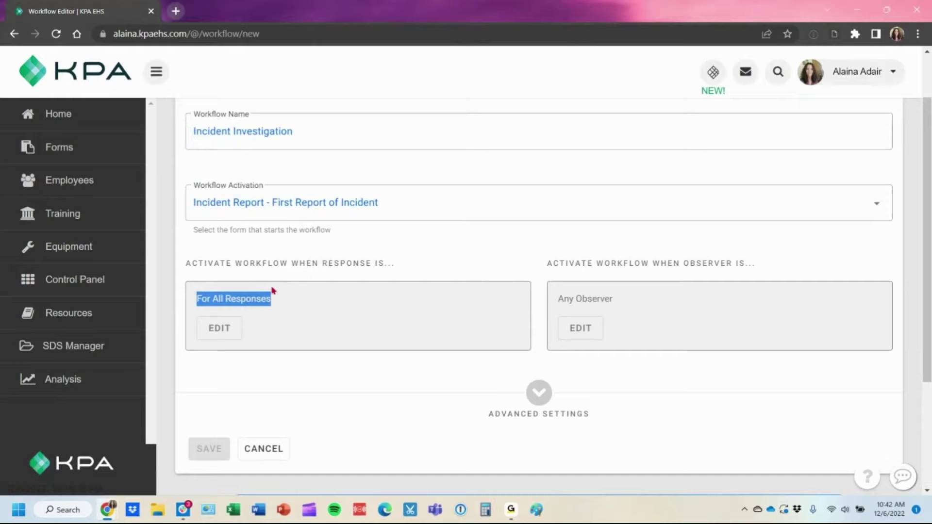
{"action": "left_click", "coordinate": [545, 395]}
- Expand Advanced Settings and review the Workflow Activated and Completed notification choices
{"action": "left_click", "coordinate": [544, 393]}
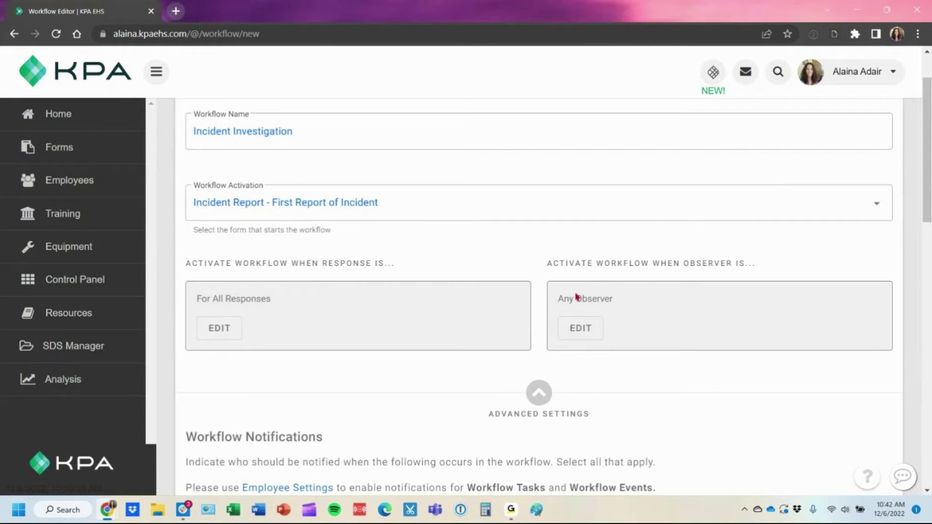
{"action": "scroll", "coordinate": [583, 291], "scroll_direction": "down", "scroll_amount": 5}
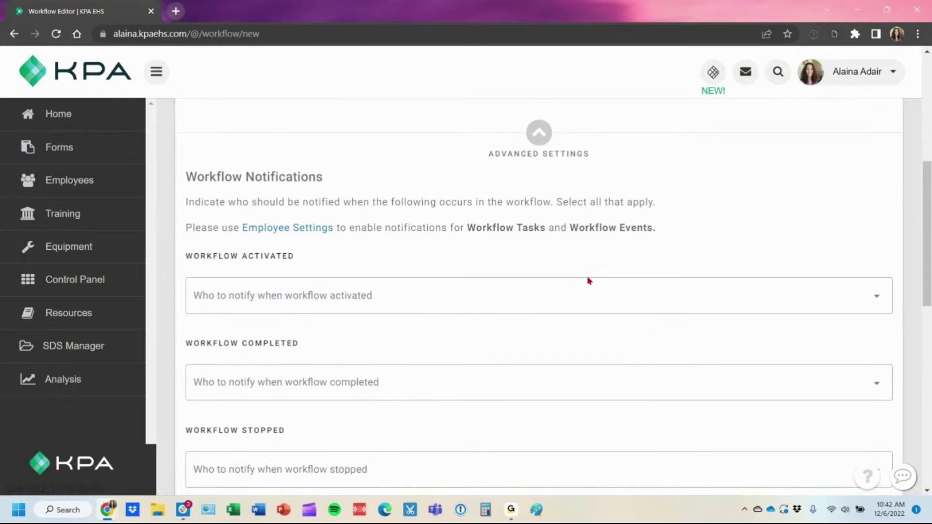
{"action": "scroll", "coordinate": [587, 281], "scroll_direction": "down", "scroll_amount": 3}
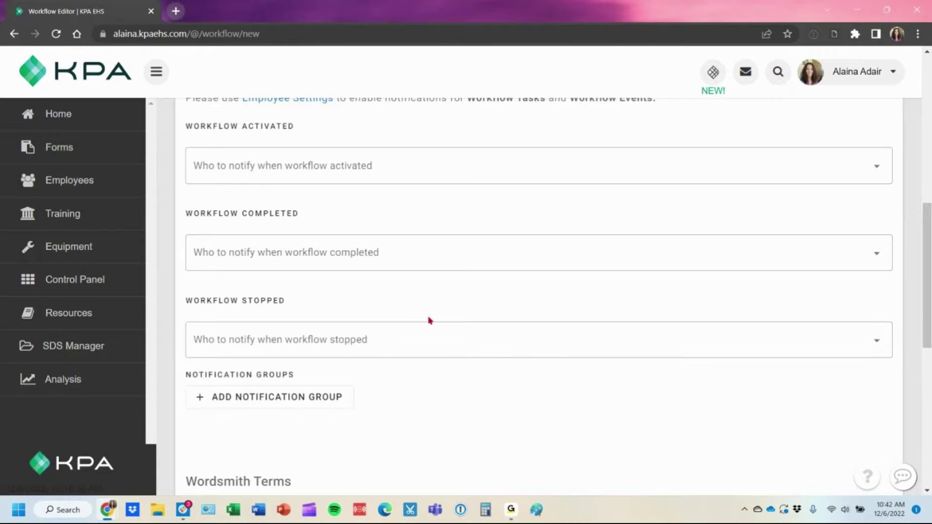
{"action": "left_click", "coordinate": [366, 156]}
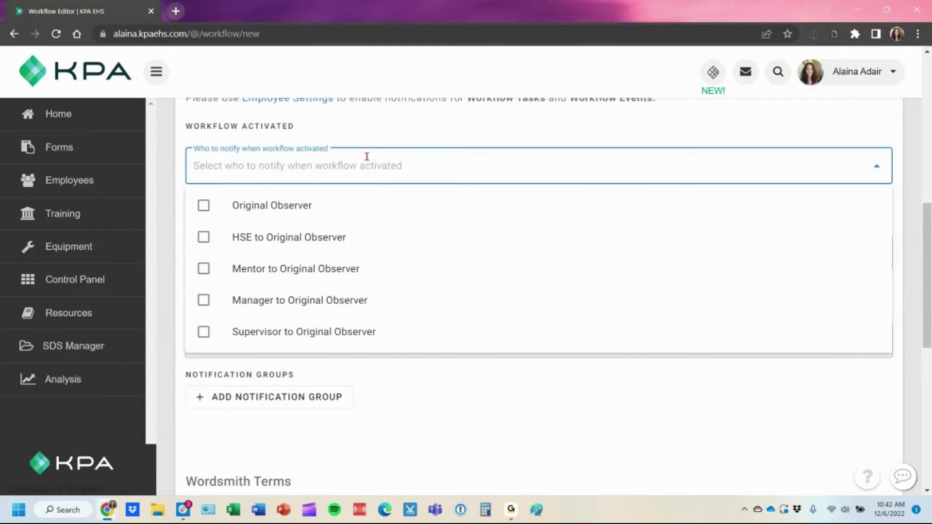
{"action": "left_click", "coordinate": [380, 86]}
{"action": "left_click", "coordinate": [423, 242]}
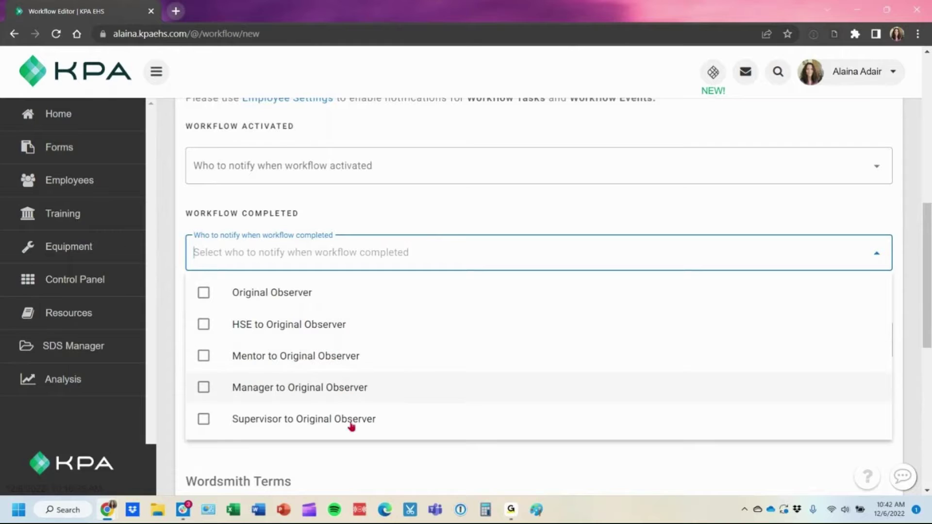
{"action": "left_click", "coordinate": [363, 210]}
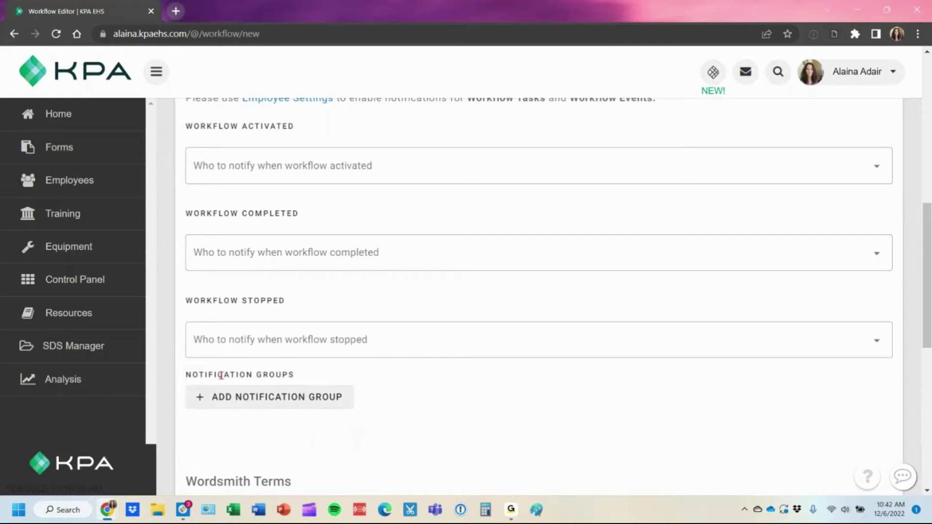
{"action": "left_click", "coordinate": [284, 400]}
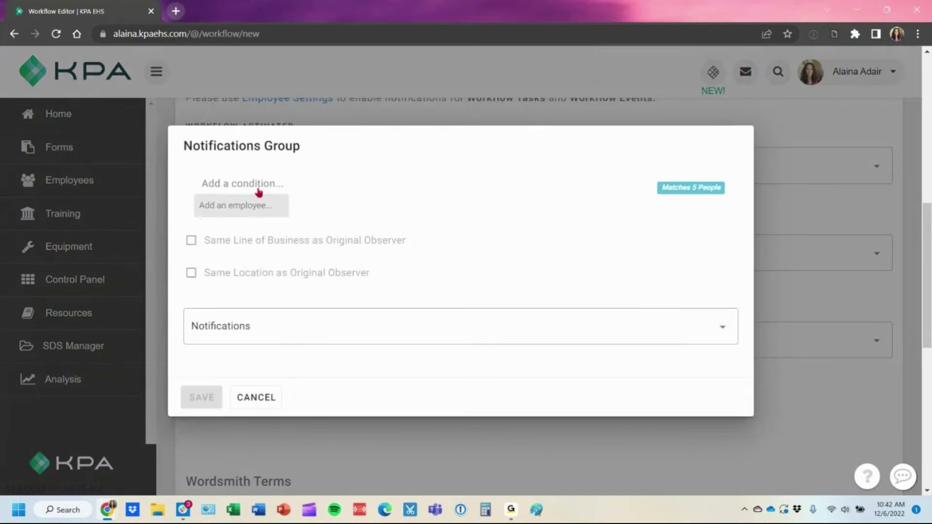
{"action": "left_click", "coordinate": [246, 205]}
{"action": "left_click", "coordinate": [261, 258]}
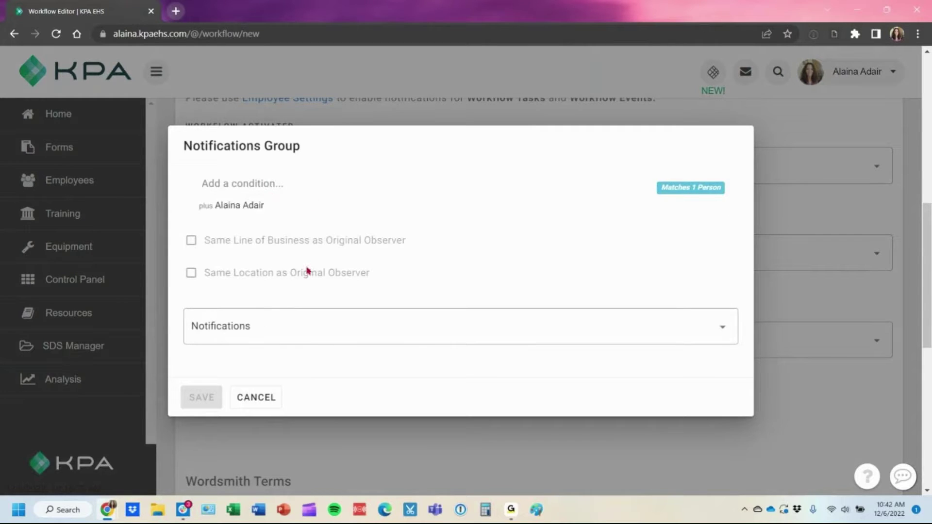
{"action": "left_click", "coordinate": [312, 318]}
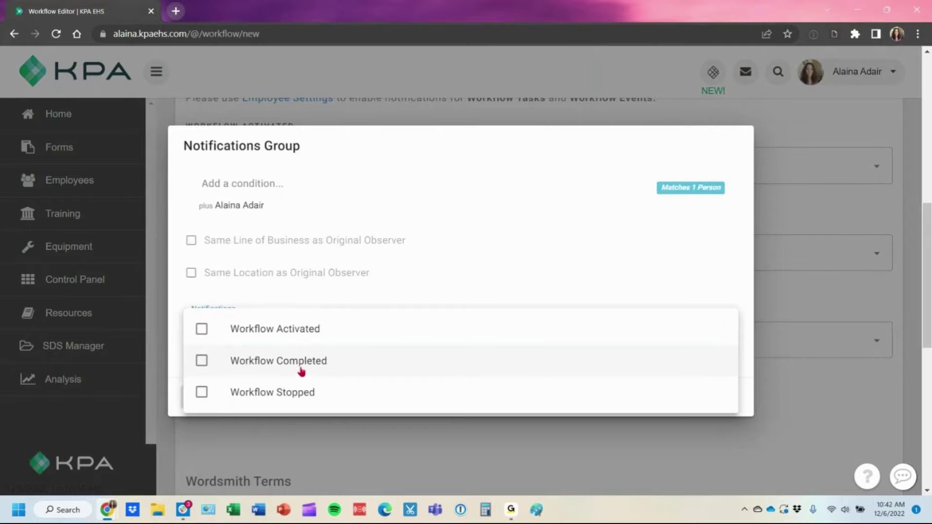
{"action": "left_click", "coordinate": [302, 371]}
{"action": "left_click", "coordinate": [441, 191]}
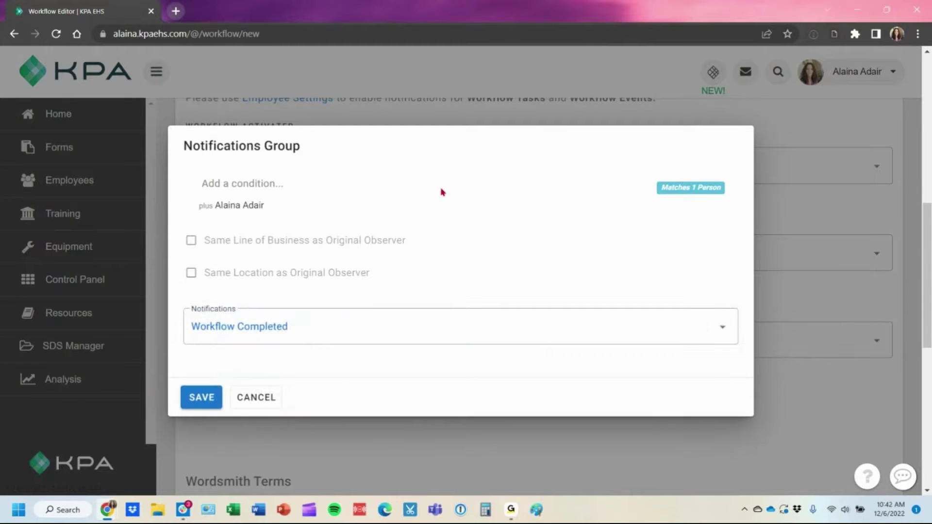
{"action": "left_click", "coordinate": [200, 397]}
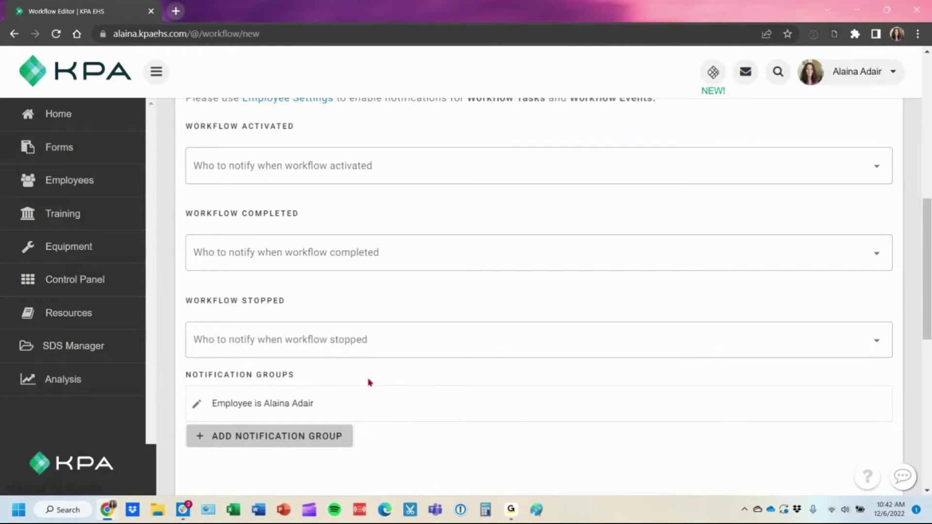
{"action": "left_click", "coordinate": [359, 412]}
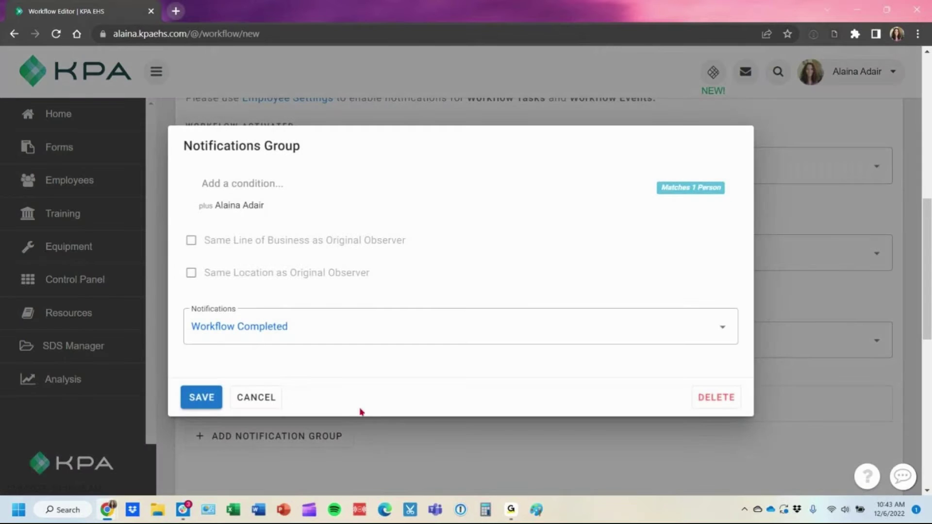
{"action": "left_click", "coordinate": [261, 398]}
{"action": "left_click", "coordinate": [291, 408]}
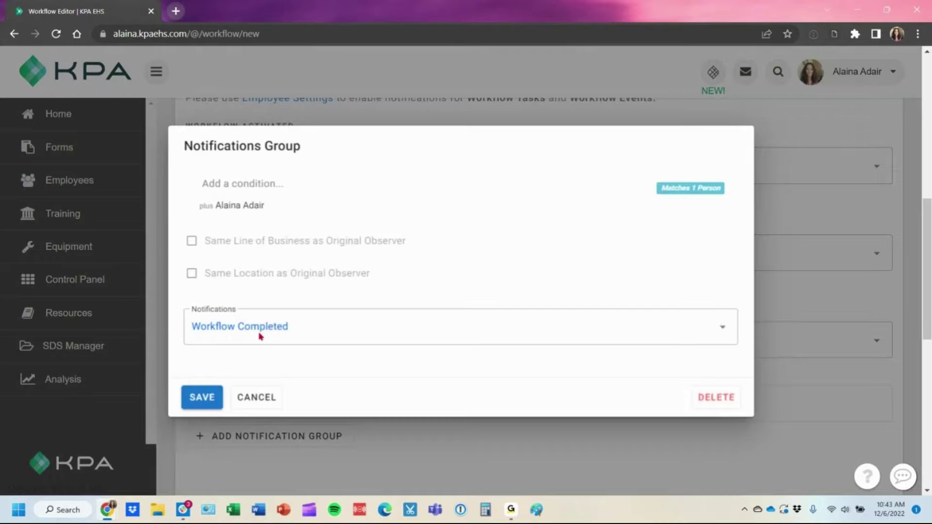
{"action": "left_click", "coordinate": [220, 201]}
{"action": "left_click", "coordinate": [237, 234]}
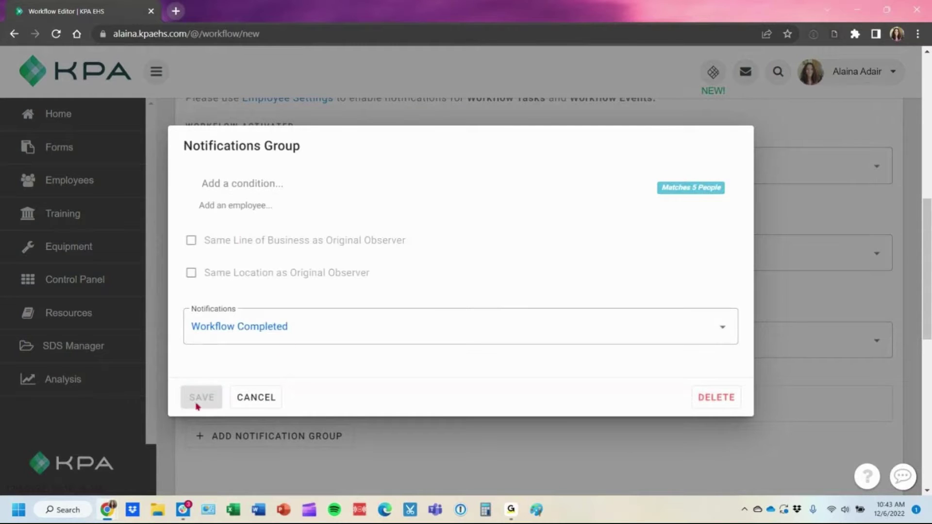
{"action": "left_click", "coordinate": [733, 398]}
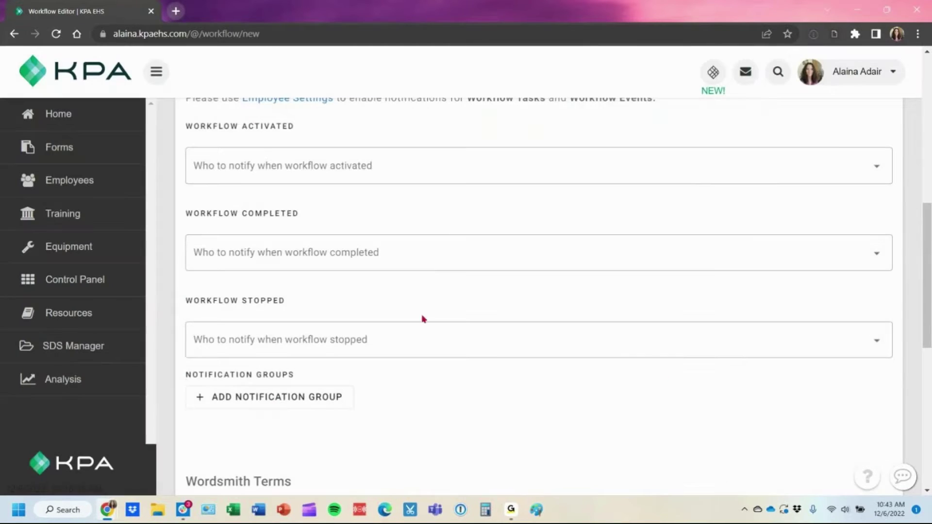
{"action": "scroll", "coordinate": [423, 319], "scroll_direction": "down", "scroll_amount": 5}
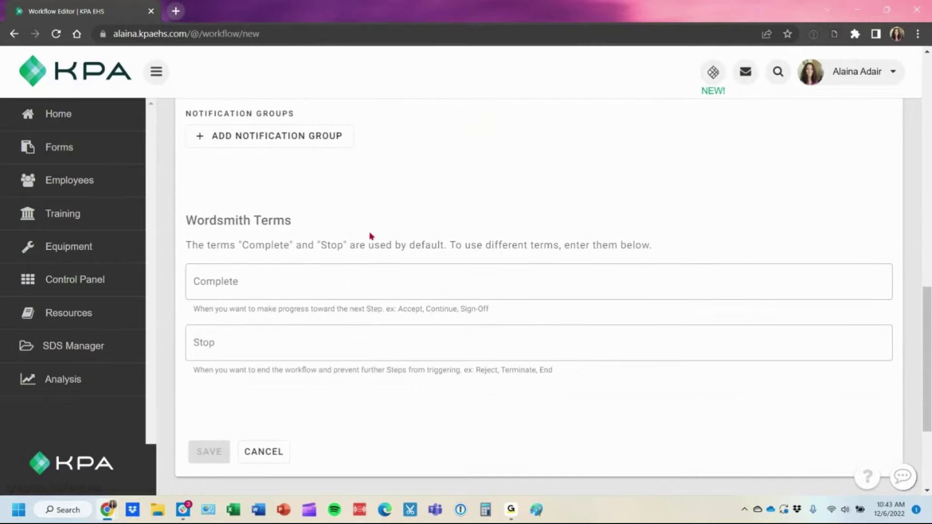
- Leave the custom Complete and Stop terms blank and collapse Advanced Settings
{"action": "scroll", "coordinate": [370, 236], "scroll_direction": "down", "scroll_amount": 2}
{"action": "scroll", "coordinate": [298, 150], "scroll_direction": "up", "scroll_amount": 1}
{"action": "left_click", "coordinate": [271, 204]}
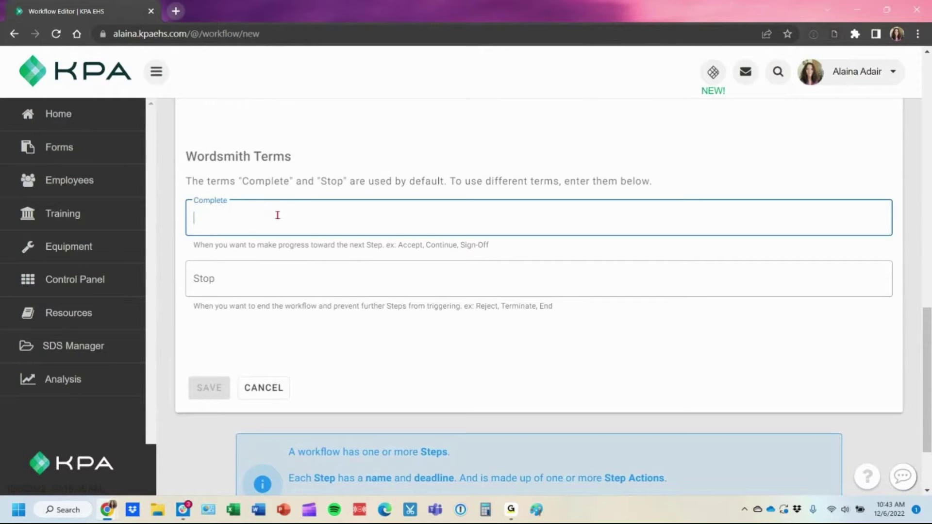
{"action": "left_click", "coordinate": [282, 269]}
{"action": "left_click", "coordinate": [317, 208]}
{"action": "left_click", "coordinate": [265, 283]}
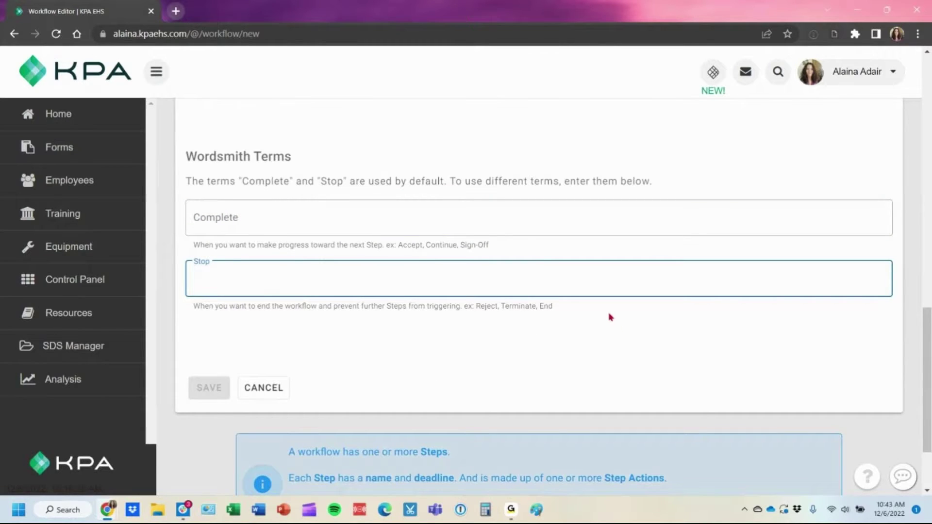
{"action": "scroll", "coordinate": [611, 315], "scroll_direction": "up", "scroll_amount": 10}
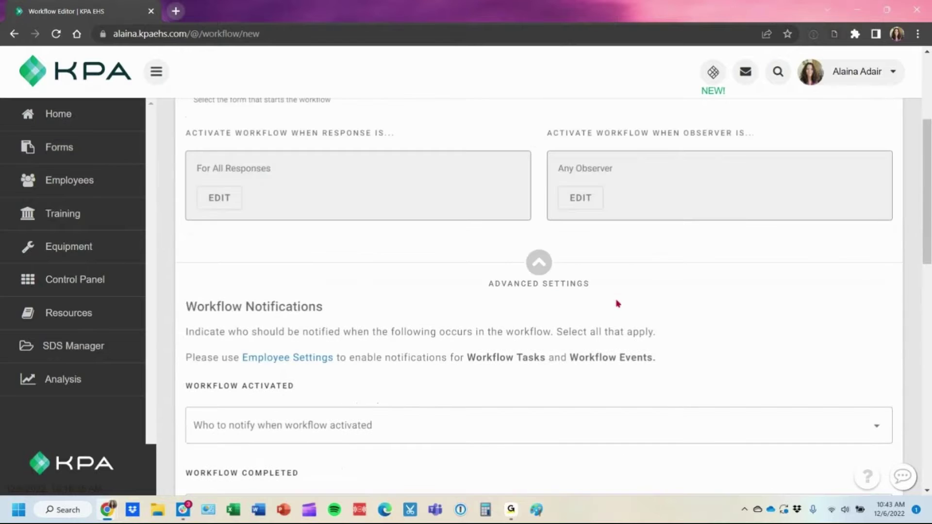
{"action": "left_click", "coordinate": [539, 263]}
{"action": "scroll", "coordinate": [538, 274], "scroll_direction": "down", "scroll_amount": 1}
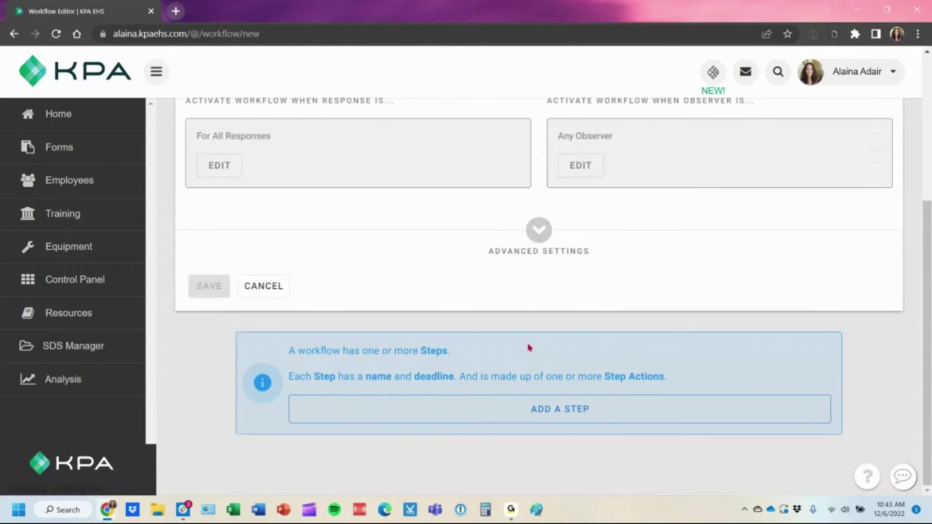
- Add Step 1 named 'Incident Investigation' with No Deadline and save it
{"action": "left_click", "coordinate": [557, 417]}
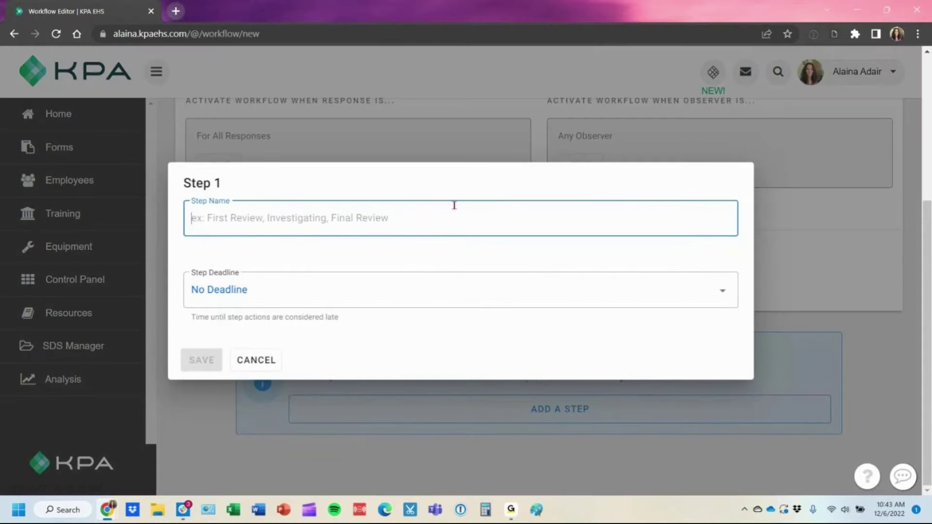
{"action": "type", "text": "I"}
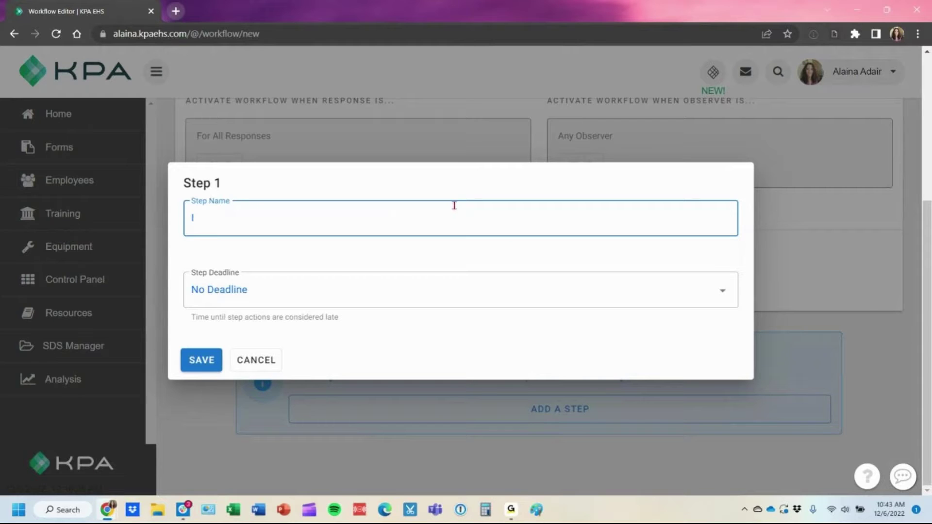
{"action": "type", "text": "ncident Investigation"}
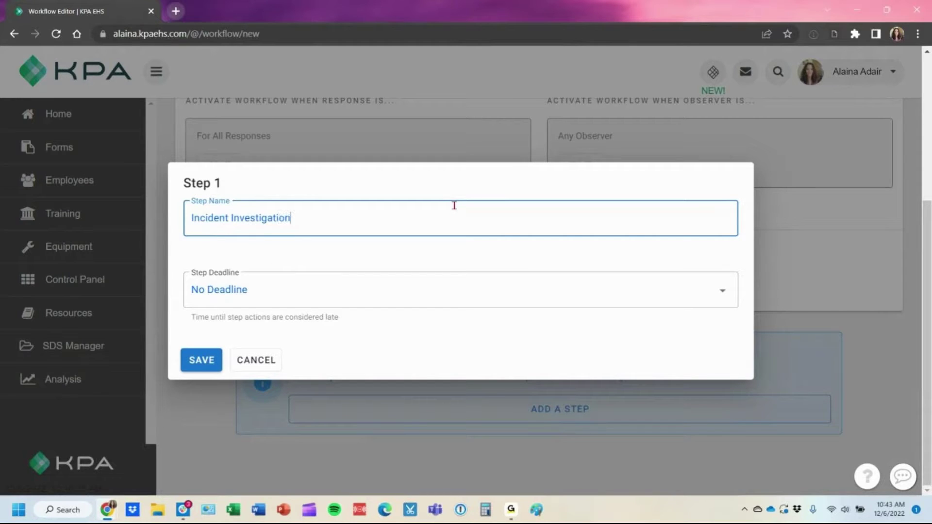
{"action": "left_click", "coordinate": [259, 285]}
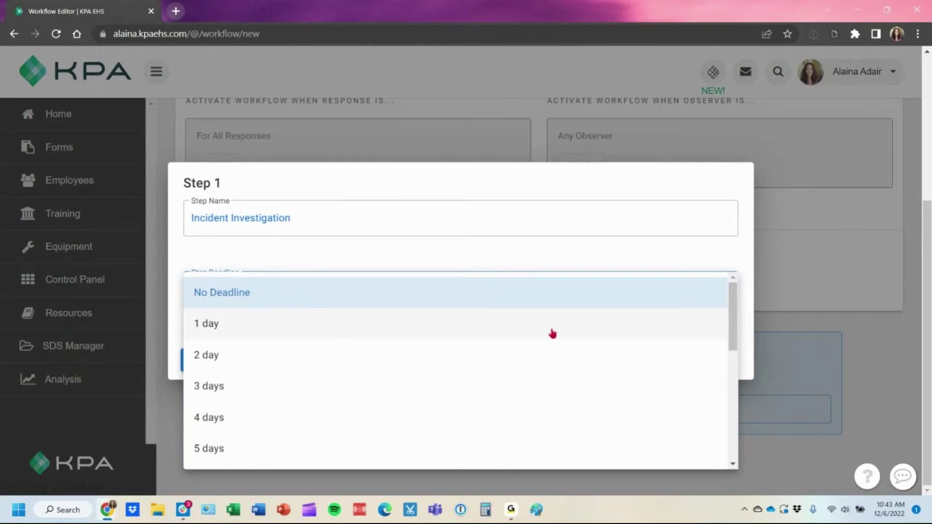
{"action": "left_click", "coordinate": [550, 248]}
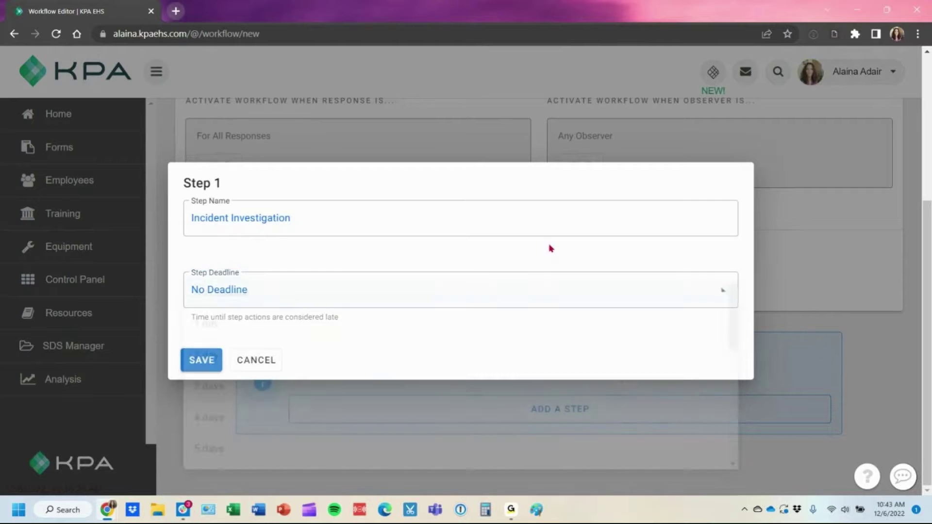
{"action": "left_click", "coordinate": [184, 365]}
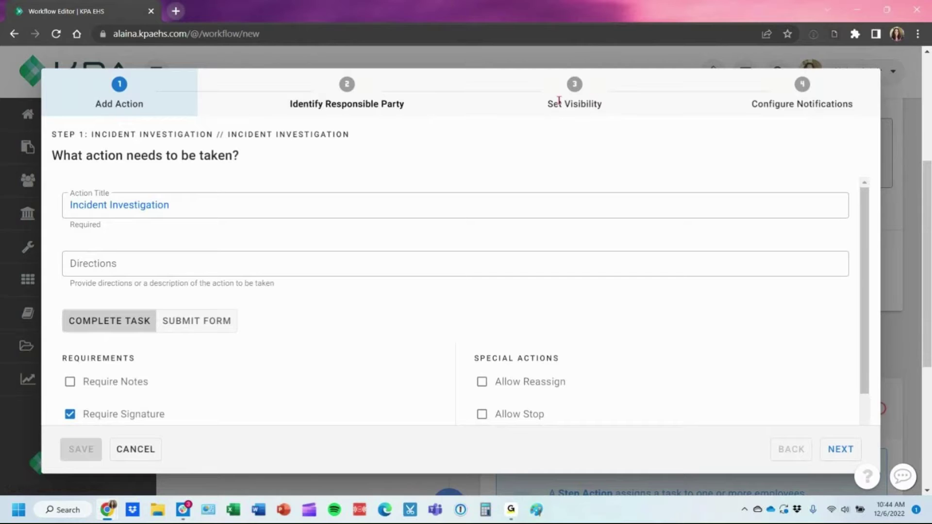
- Preview the action's Set Visibility and Configure Notifications stages, then return to Add Action
{"action": "left_click", "coordinate": [582, 87]}
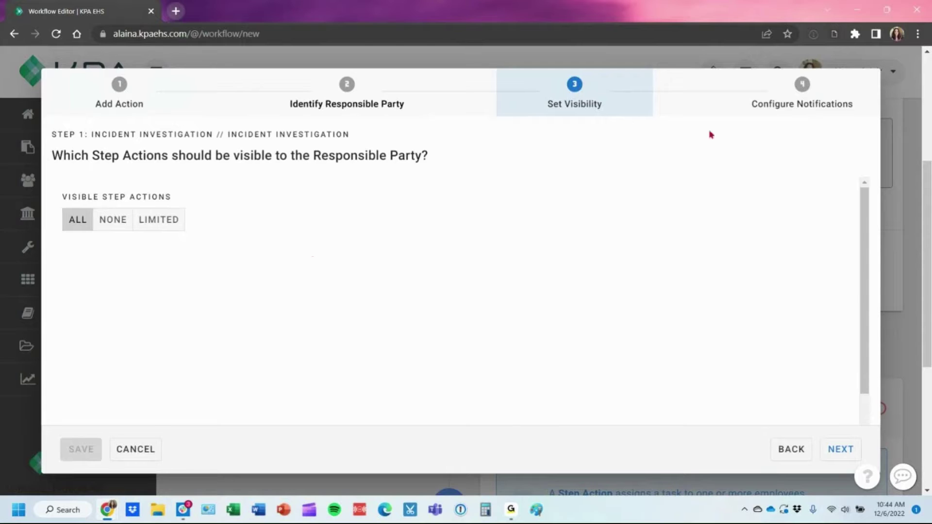
{"action": "left_click", "coordinate": [808, 101]}
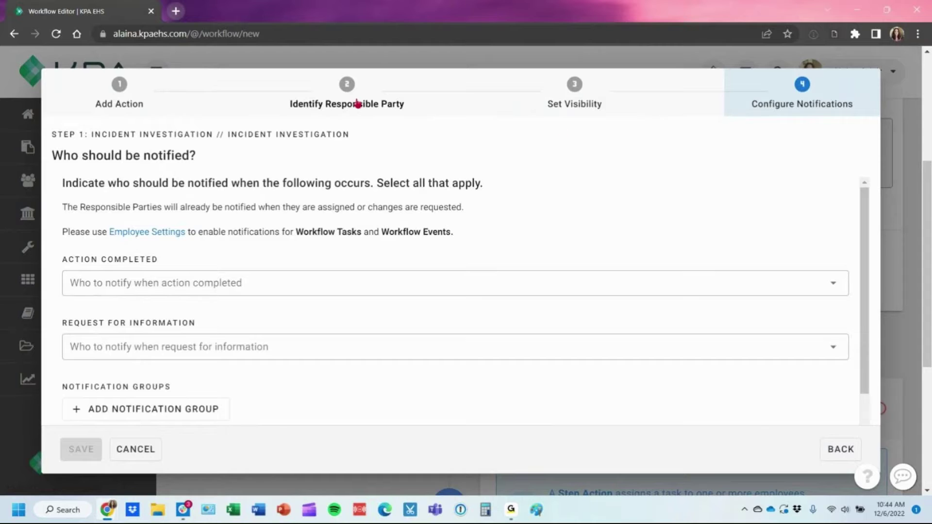
{"action": "left_click", "coordinate": [101, 102]}
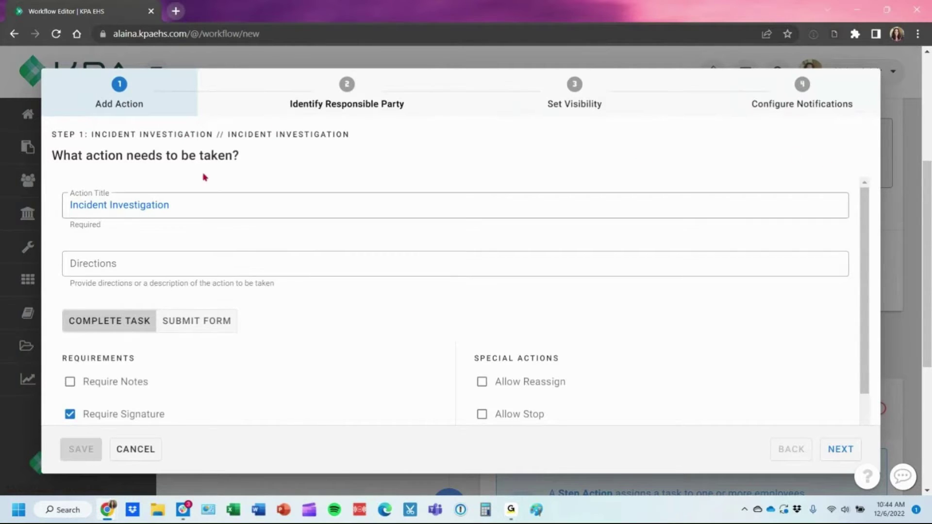
- Uncheck Require Signature, Require Notes and Allow Reassign so the action has no requirements
{"action": "left_click", "coordinate": [260, 206]}
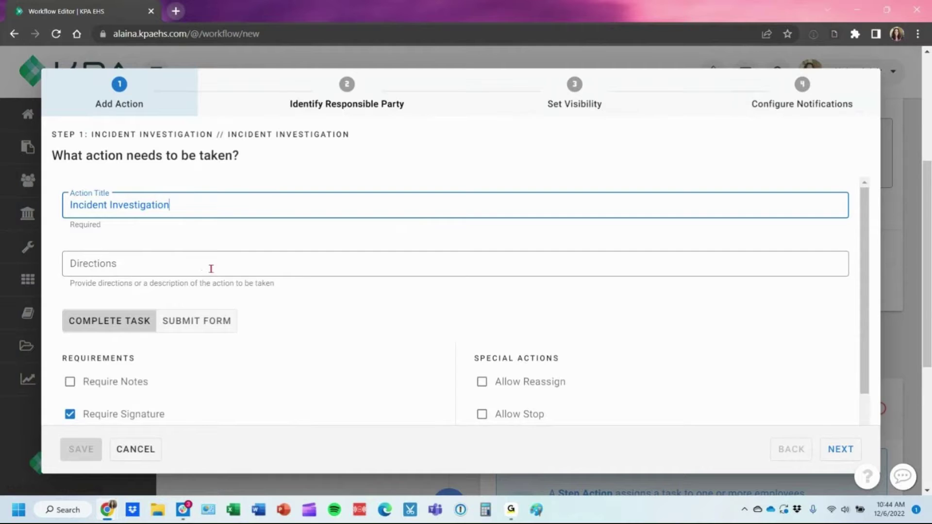
{"action": "left_click", "coordinate": [210, 268]}
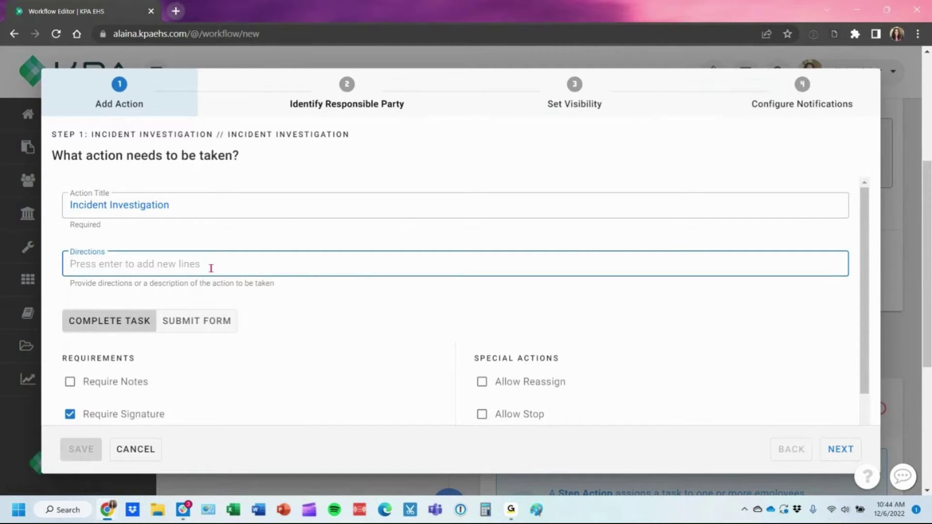
{"action": "scroll", "coordinate": [211, 268], "scroll_direction": "down", "scroll_amount": 1}
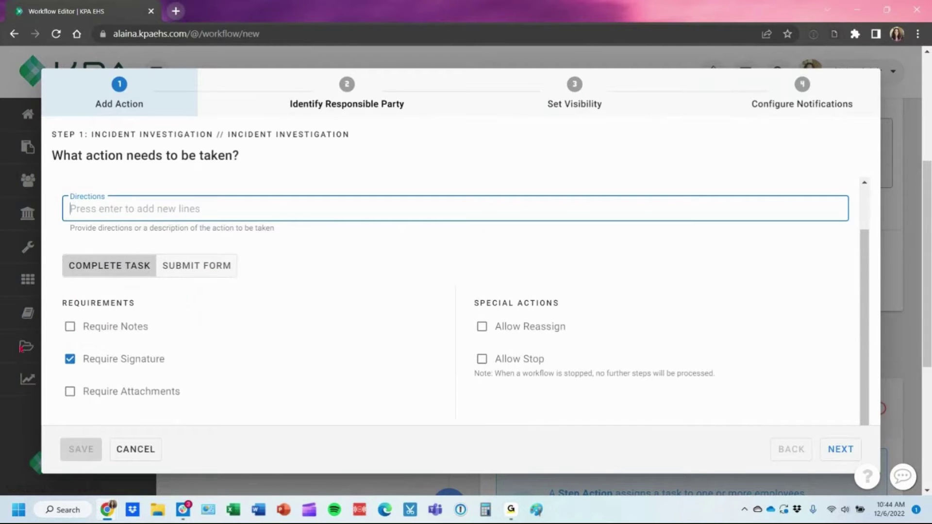
{"action": "left_click", "coordinate": [154, 360]}
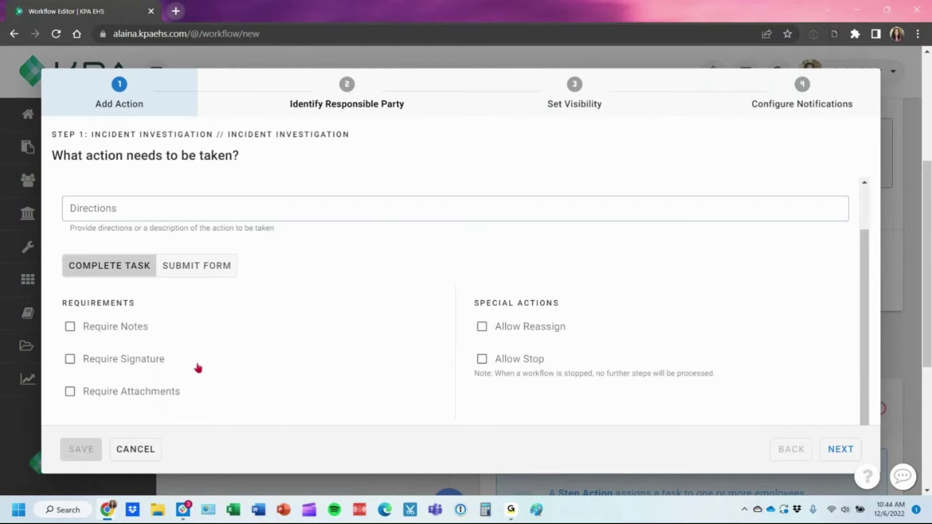
{"action": "left_click", "coordinate": [116, 363]}
{"action": "left_click", "coordinate": [97, 326]}
{"action": "left_click_drag", "start_coordinate": [474, 383], "coordinate": [585, 383]}
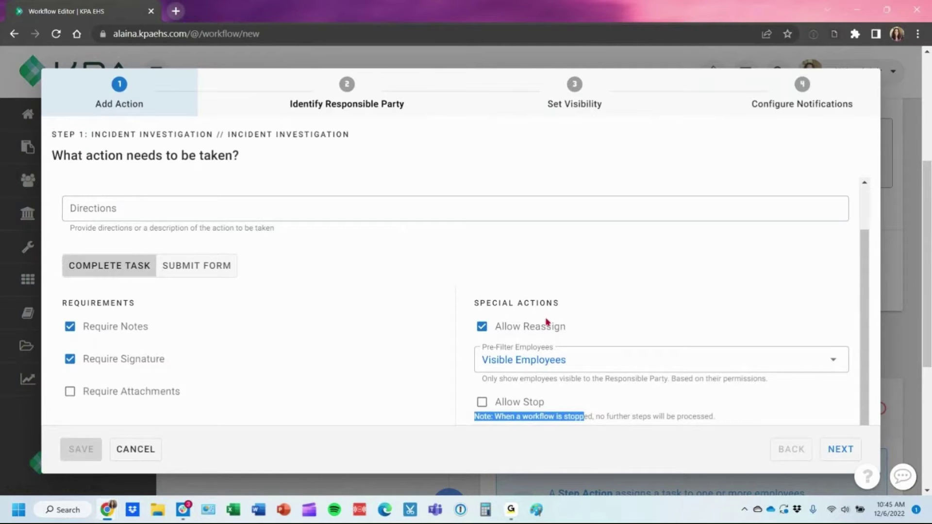
{"action": "left_click", "coordinate": [540, 332]}
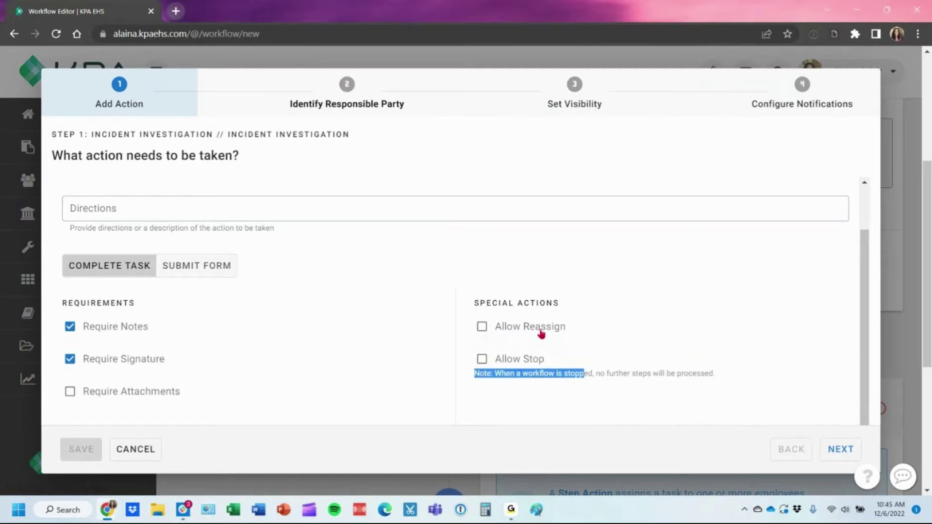
{"action": "left_click", "coordinate": [565, 274]}
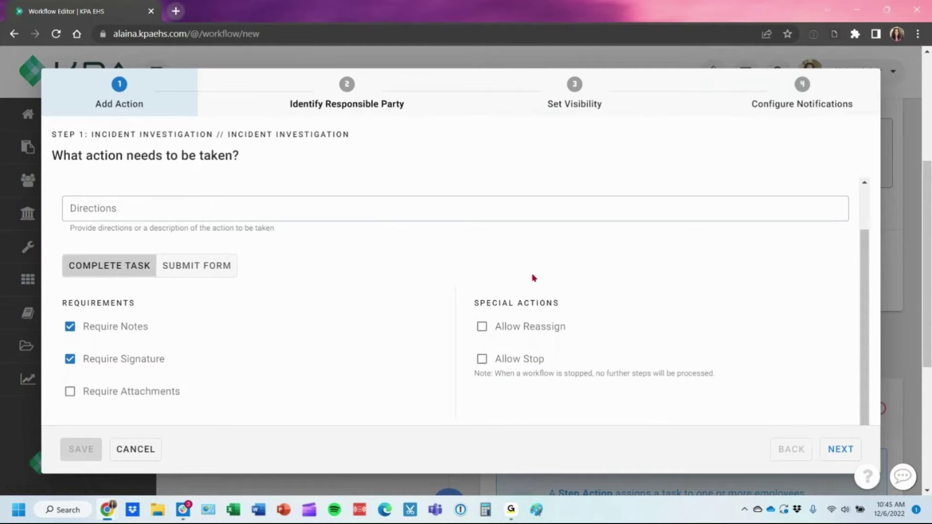
{"action": "left_click", "coordinate": [105, 333]}
{"action": "left_click", "coordinate": [100, 365]}
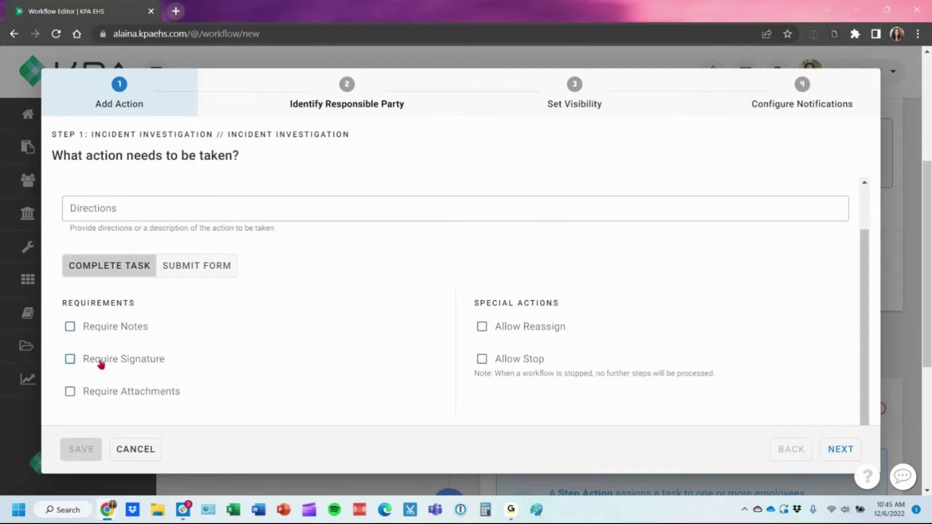
- Make Step 1's action submitting the Incident Investigation Report form, then go to Identify Responsible Party
{"action": "left_click", "coordinate": [204, 273]}
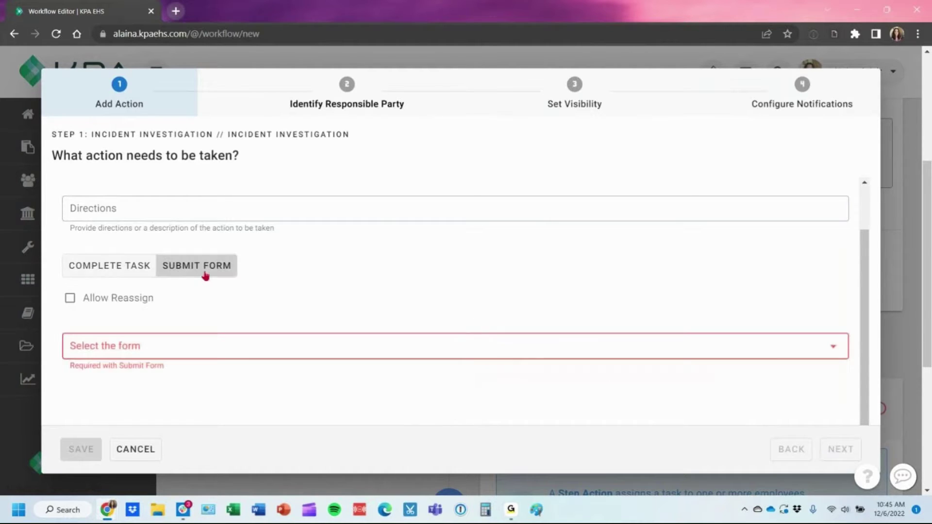
{"action": "left_click", "coordinate": [205, 349]}
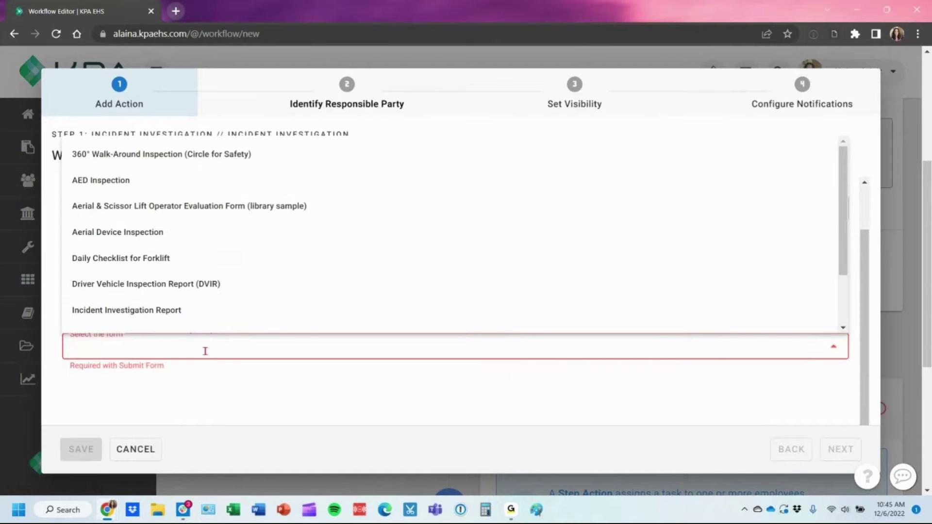
{"action": "left_click", "coordinate": [188, 310]}
{"action": "scroll", "coordinate": [345, 231], "scroll_direction": "down", "scroll_amount": 1}
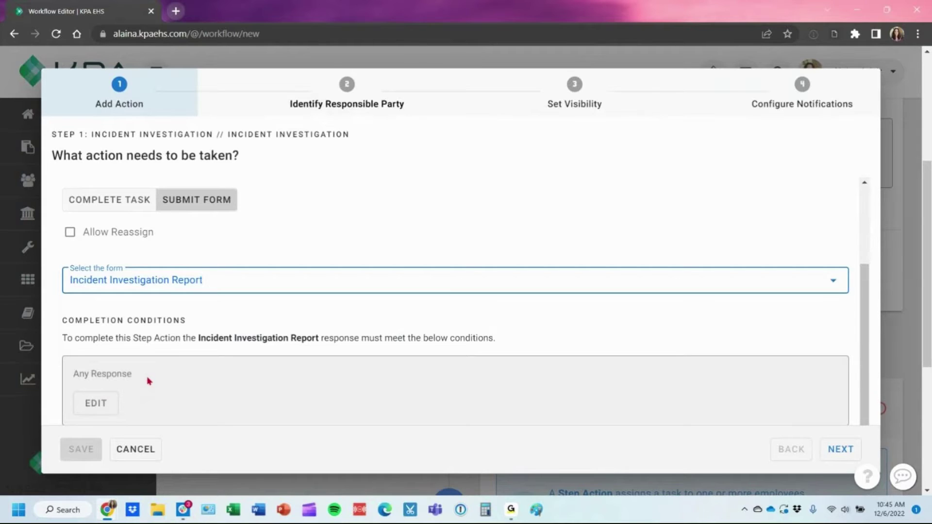
{"action": "left_click", "coordinate": [320, 107]}
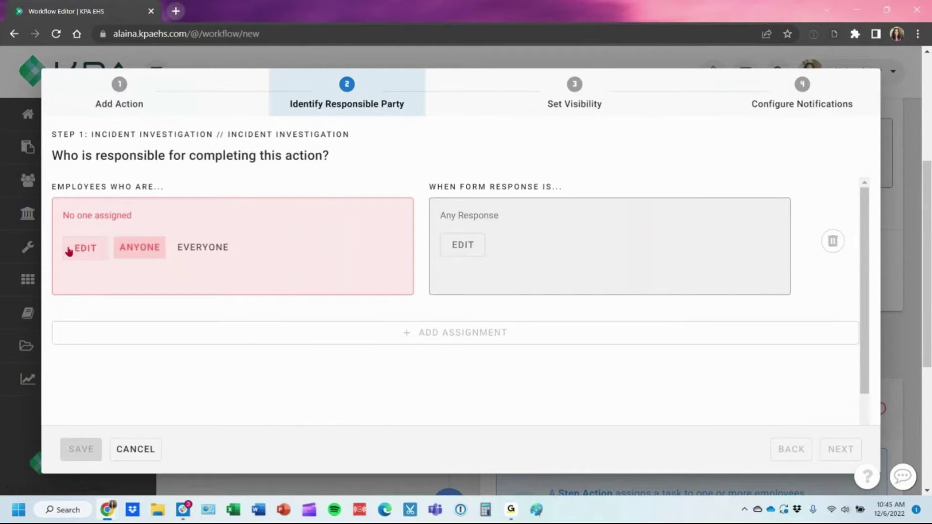
- Add an Employee's Relation to Workflow condition making the Original Observer's supervisor responsible
{"action": "left_click", "coordinate": [69, 250]}
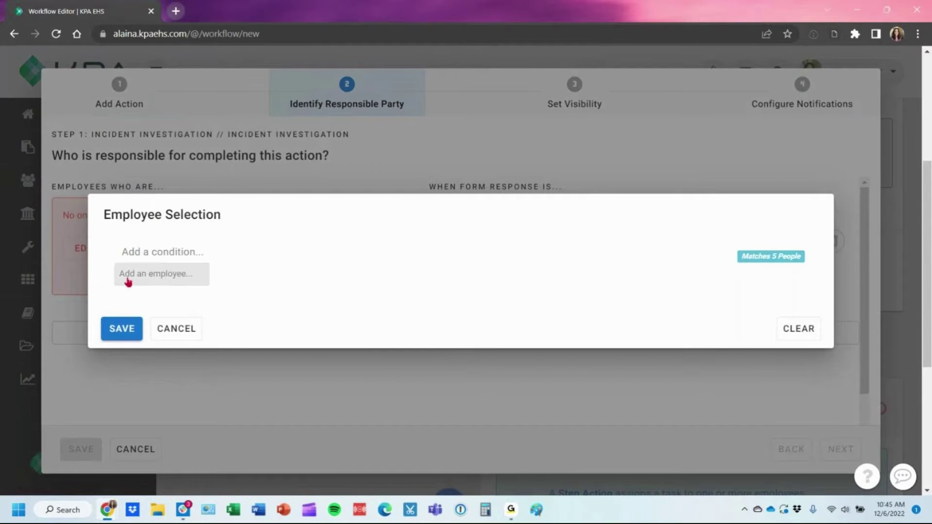
{"action": "left_click", "coordinate": [128, 279]}
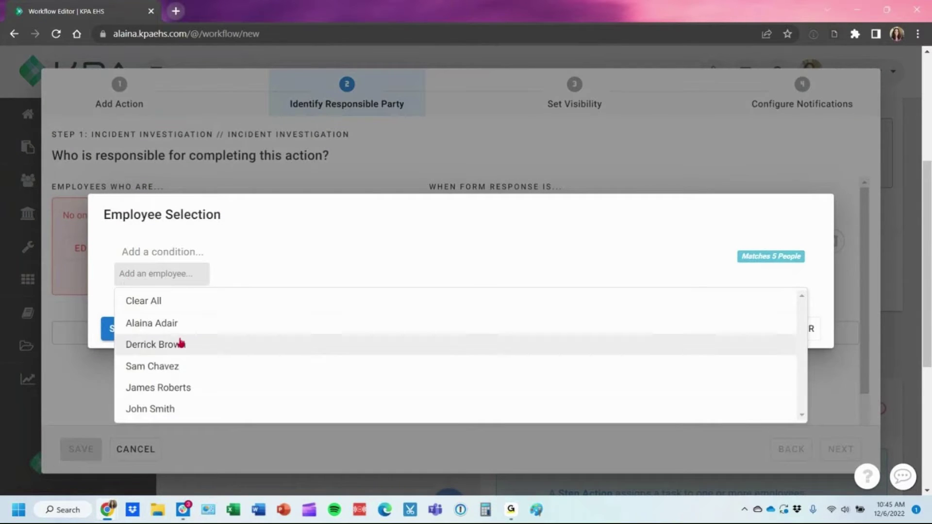
{"action": "left_click", "coordinate": [174, 252]}
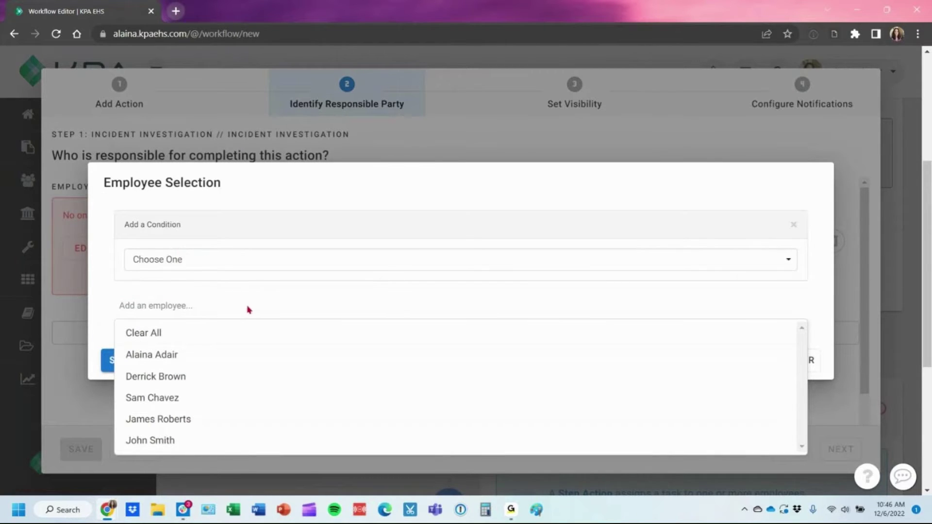
{"action": "left_click", "coordinate": [179, 304]}
{"action": "left_click", "coordinate": [212, 262]}
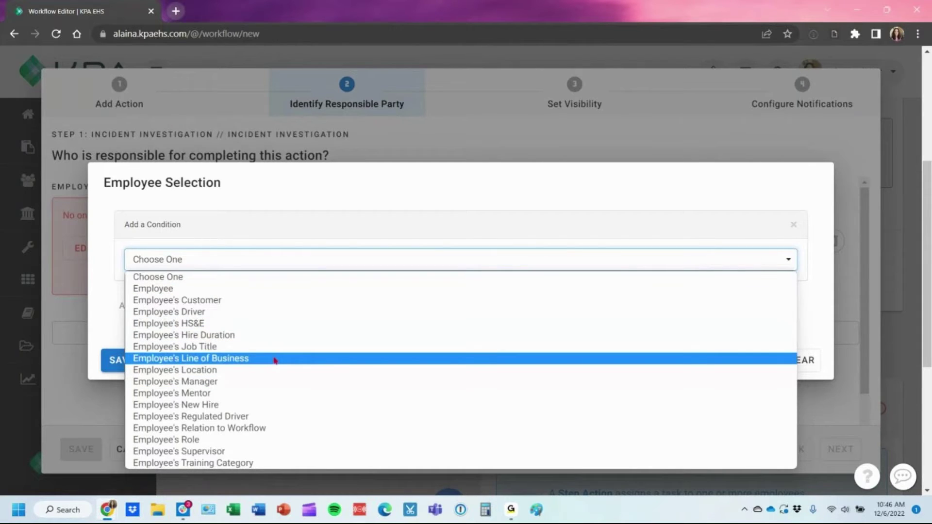
{"action": "left_click", "coordinate": [301, 428]}
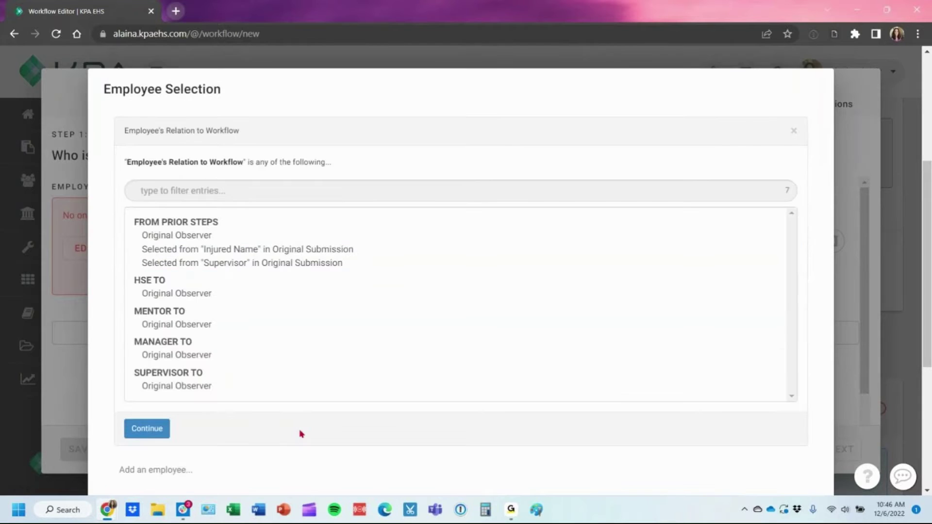
{"action": "left_click", "coordinate": [163, 388]}
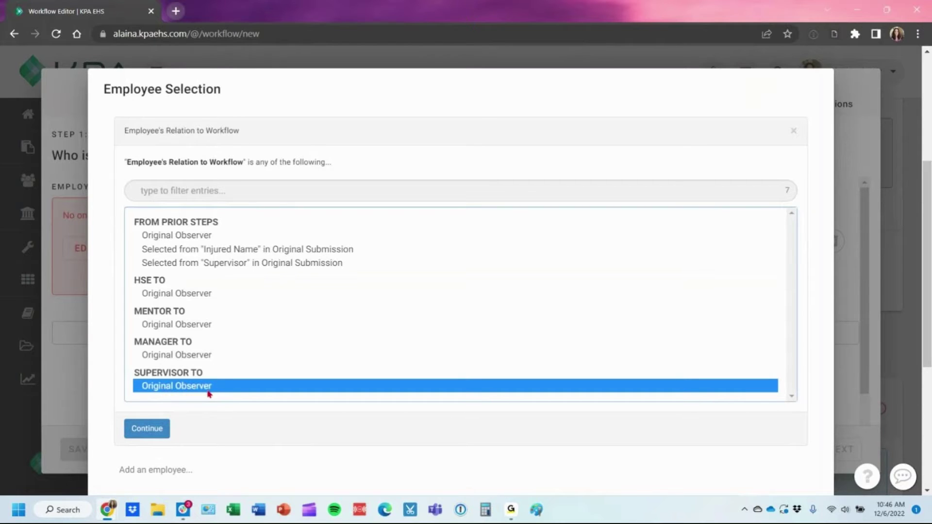